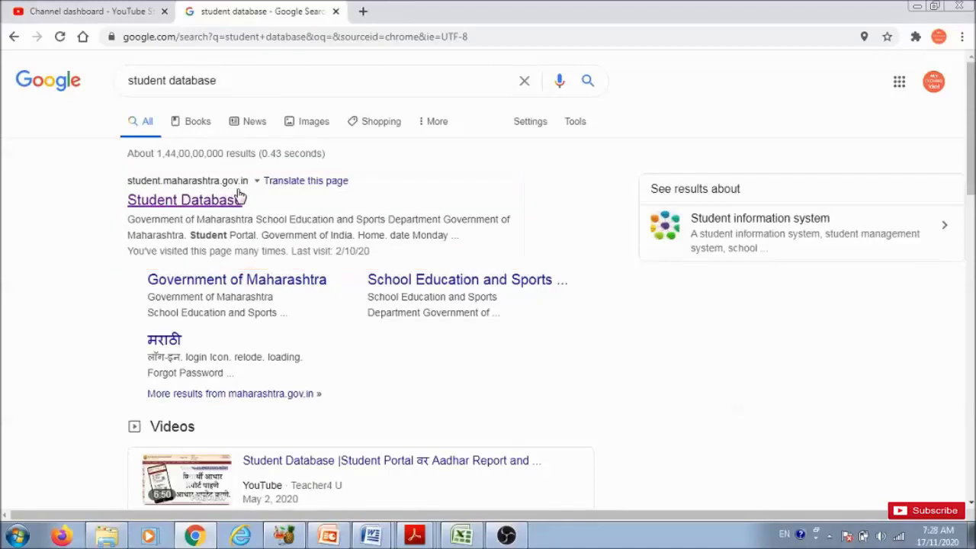
Step: Open the Student Database search result to reach the student portal login page
{"action": "left_click", "coordinate": [189, 198]}
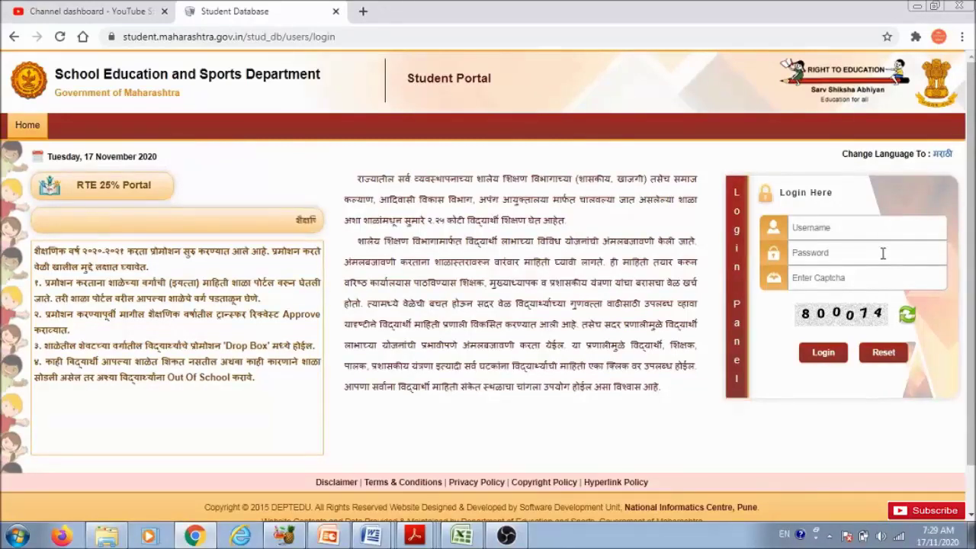
Step: Start filling in the login details in the Login Here panel
{"action": "left_click", "coordinate": [862, 278]}
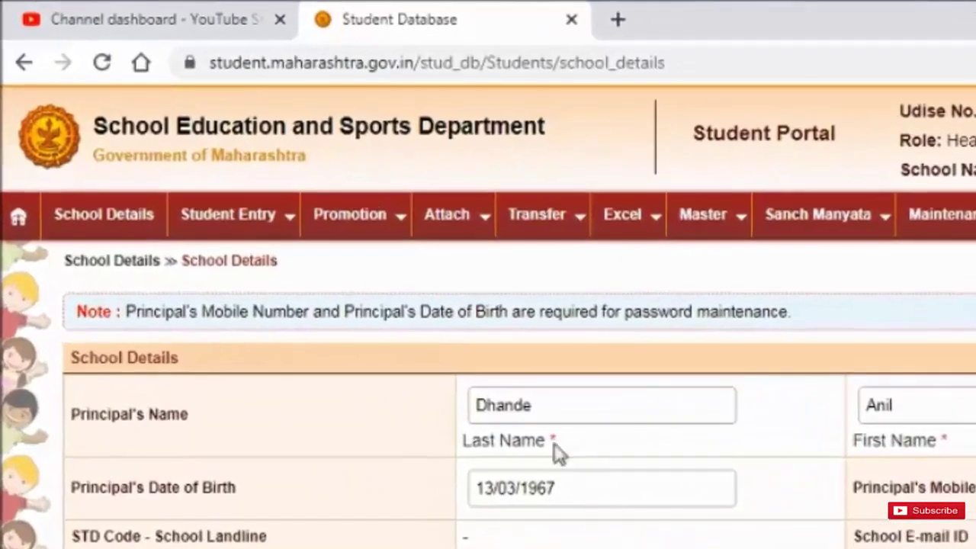
Step: Browse the Attach and Transfer menus, then open Attach > Attach Request
{"action": "left_click", "coordinate": [450, 218]}
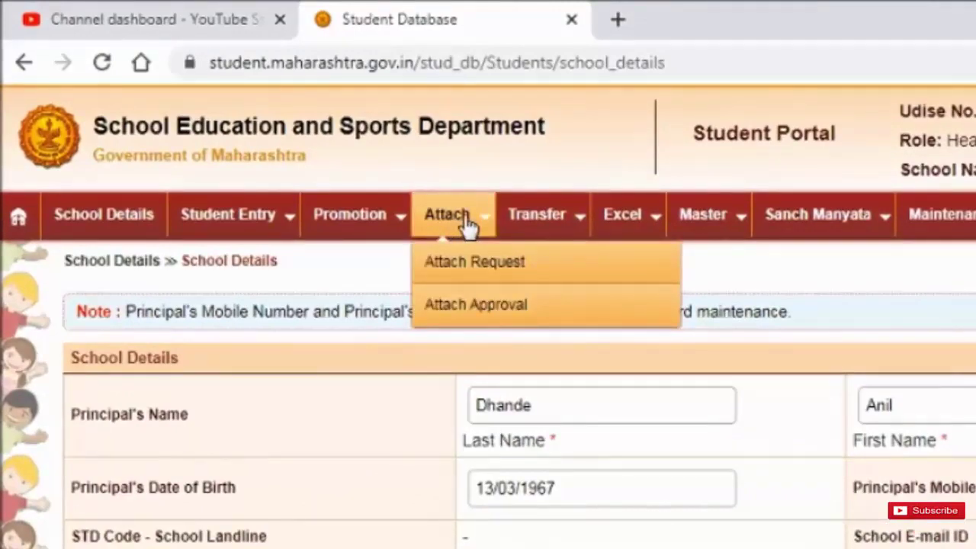
{"action": "left_click", "coordinate": [532, 222]}
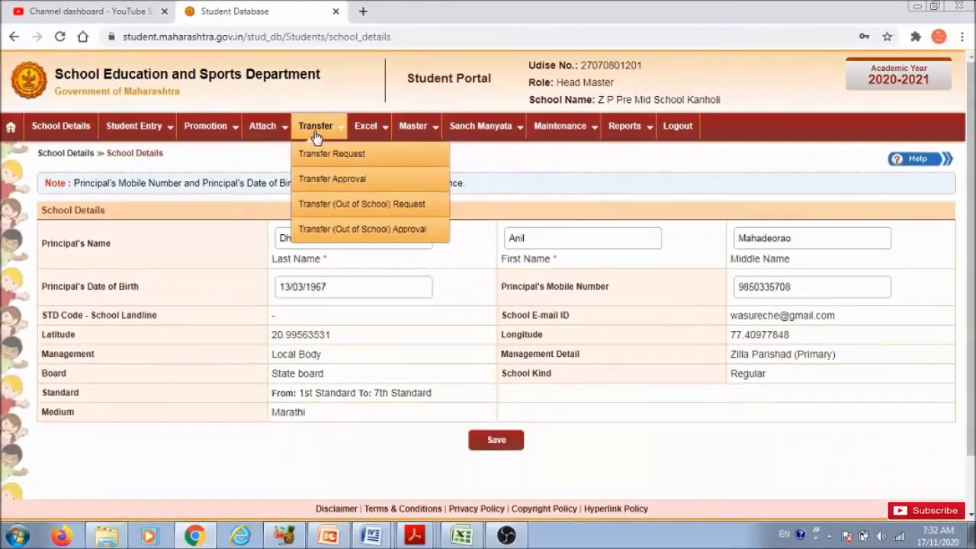
{"action": "left_click", "coordinate": [324, 161]}
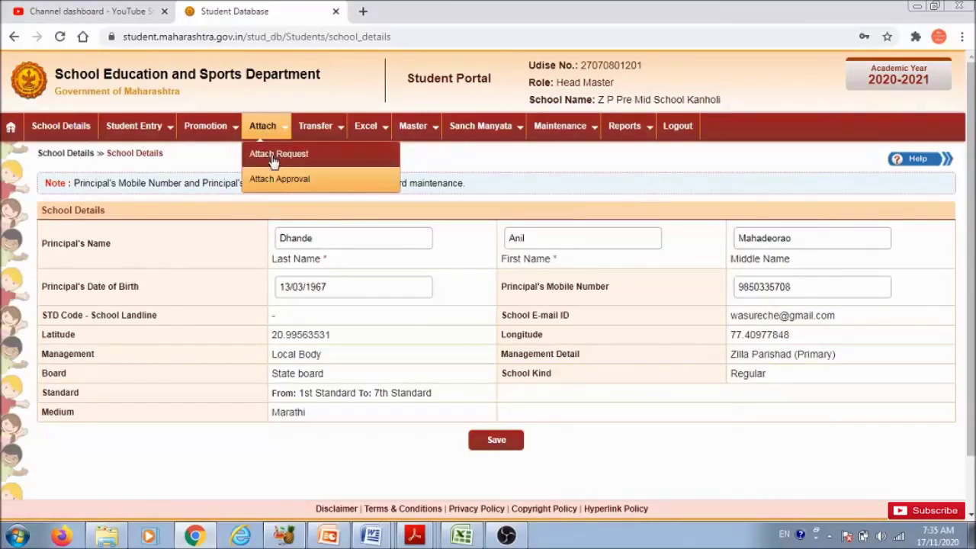
{"action": "left_click", "coordinate": [273, 157]}
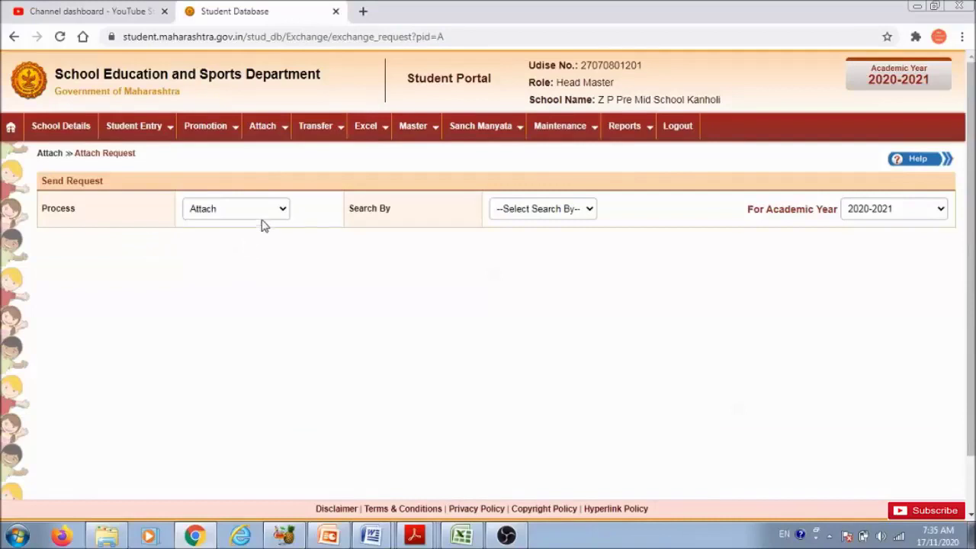
Step: Set Process to Attach and Search By to School UDISE or Name, keeping academic year 2020-2021
{"action": "left_click", "coordinate": [283, 212]}
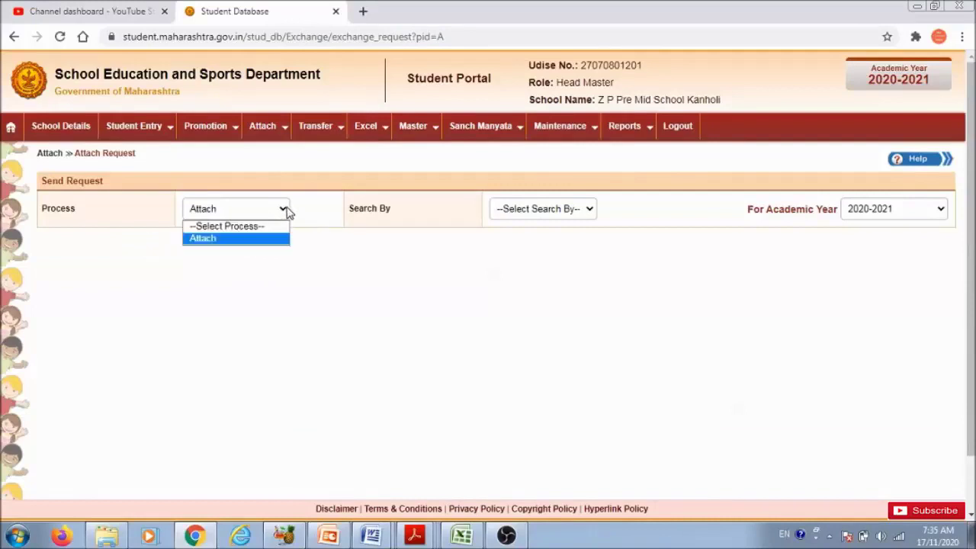
{"action": "left_click", "coordinate": [267, 241]}
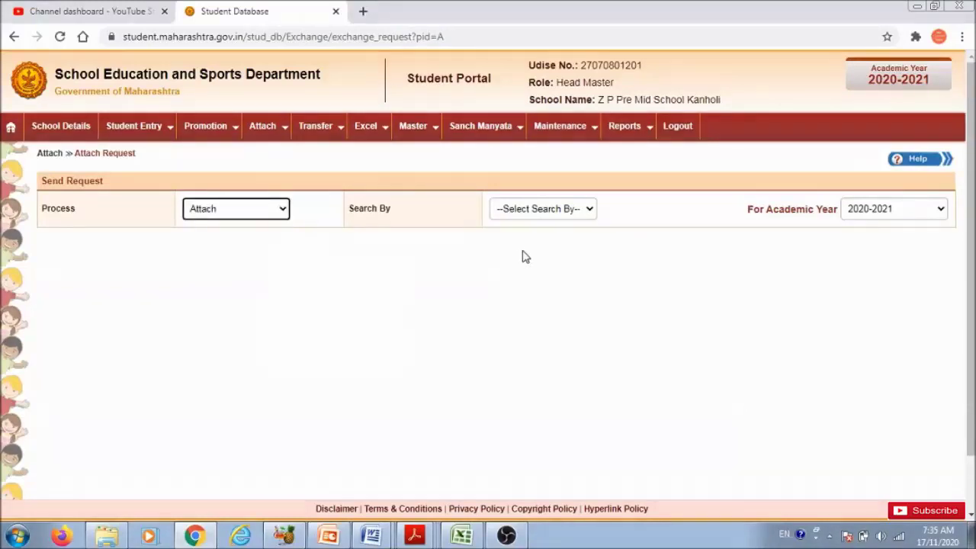
{"action": "left_click", "coordinate": [592, 211]}
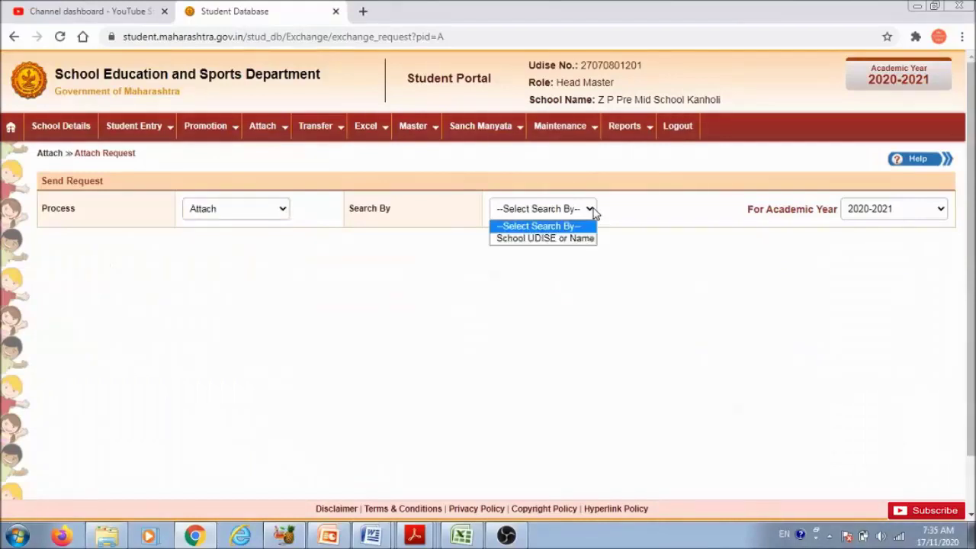
{"action": "left_click", "coordinate": [548, 239]}
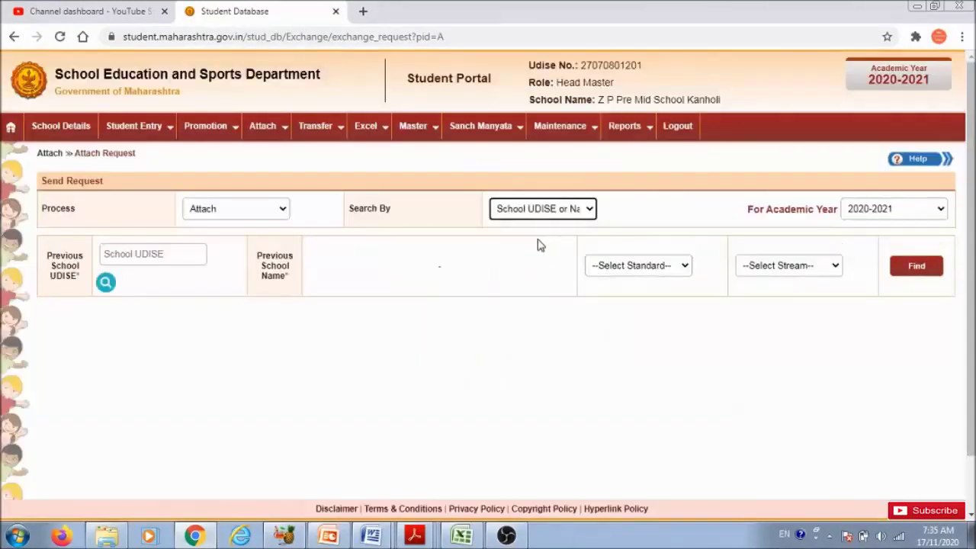
{"action": "left_click", "coordinate": [941, 216]}
{"action": "left_click", "coordinate": [940, 214]}
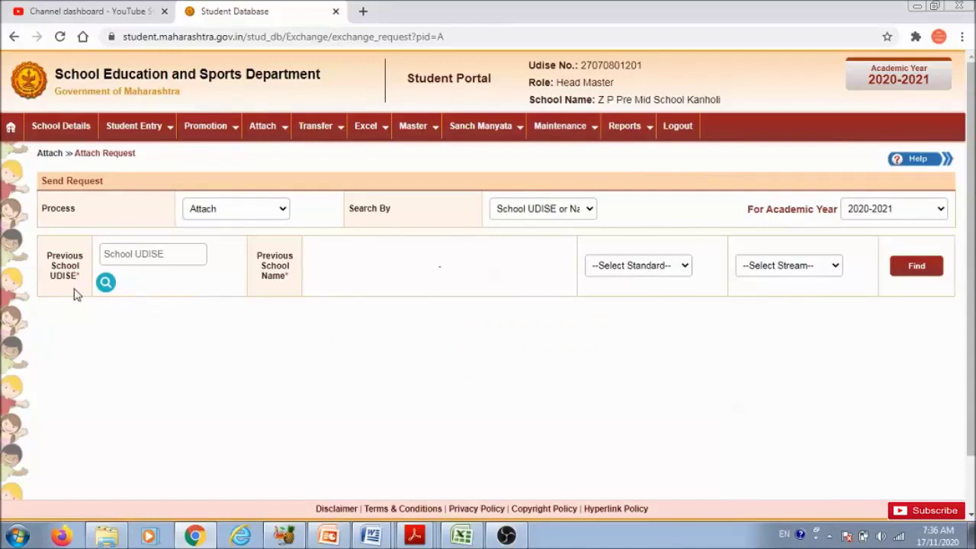
{"action": "left_click", "coordinate": [128, 256]}
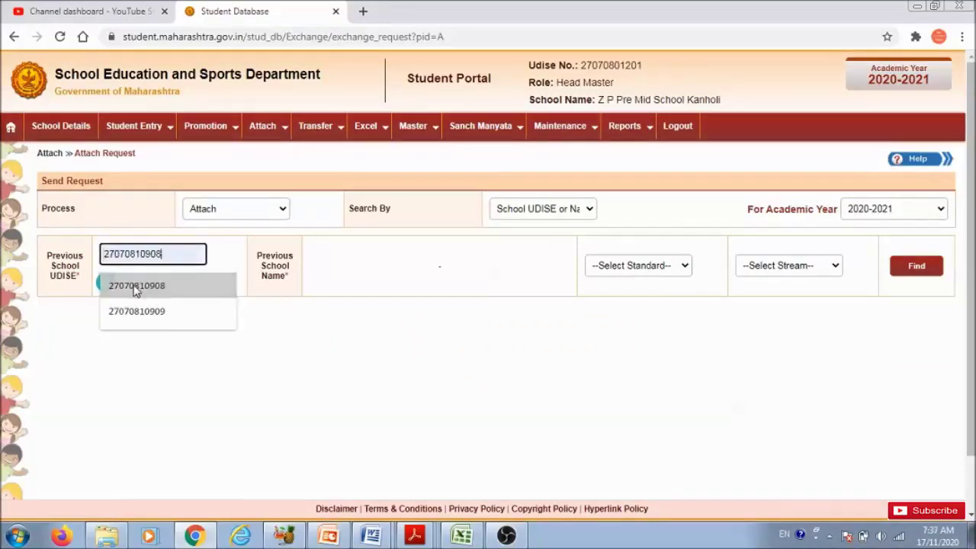
{"action": "left_click", "coordinate": [134, 286]}
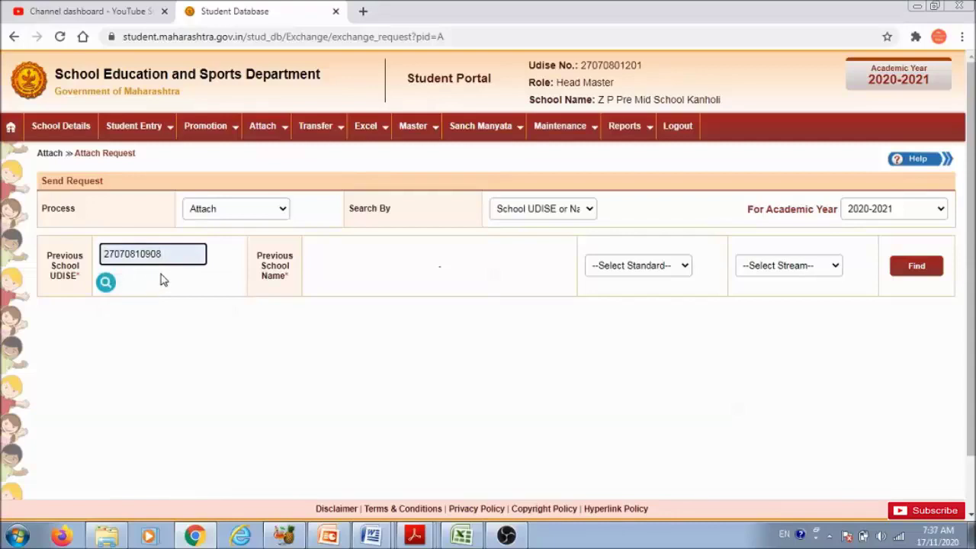
{"action": "left_click", "coordinate": [107, 286]}
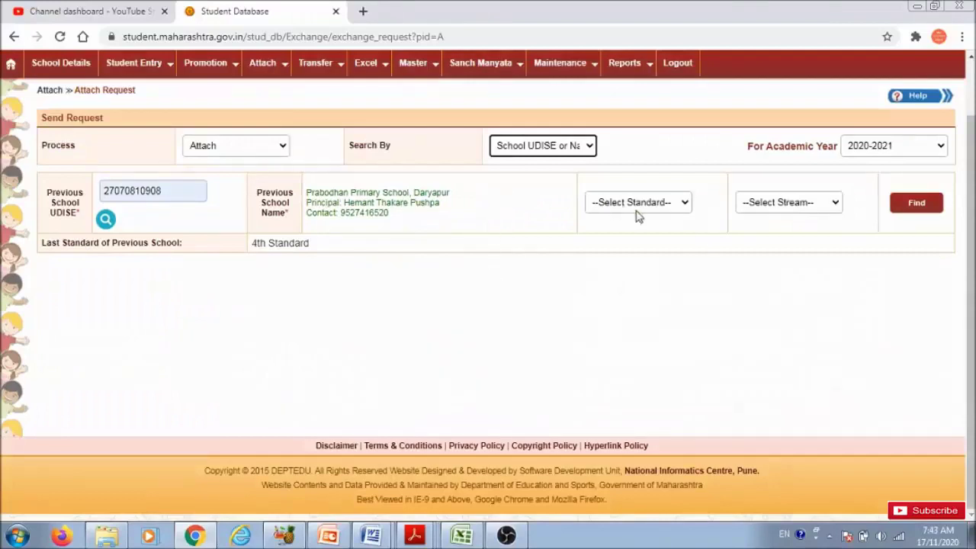
Step: Choose 5th Standard and stream Not Applicable, then list the previous school's students
{"action": "left_click", "coordinate": [685, 204]}
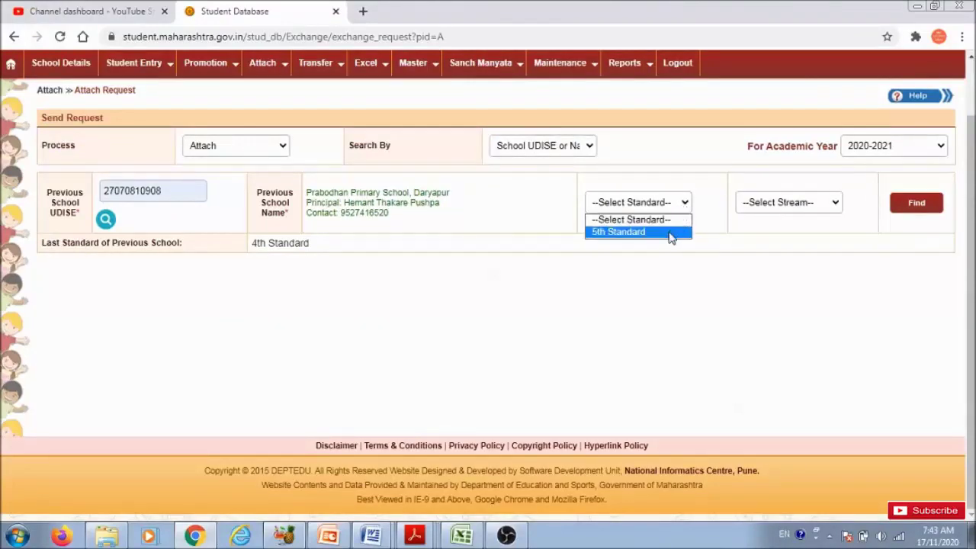
{"action": "left_click", "coordinate": [672, 231]}
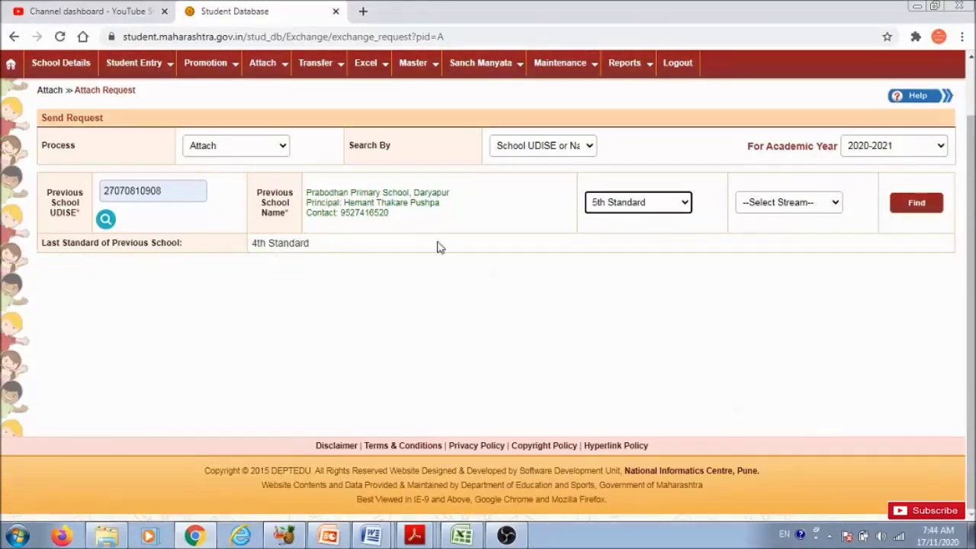
{"action": "left_click", "coordinate": [686, 203]}
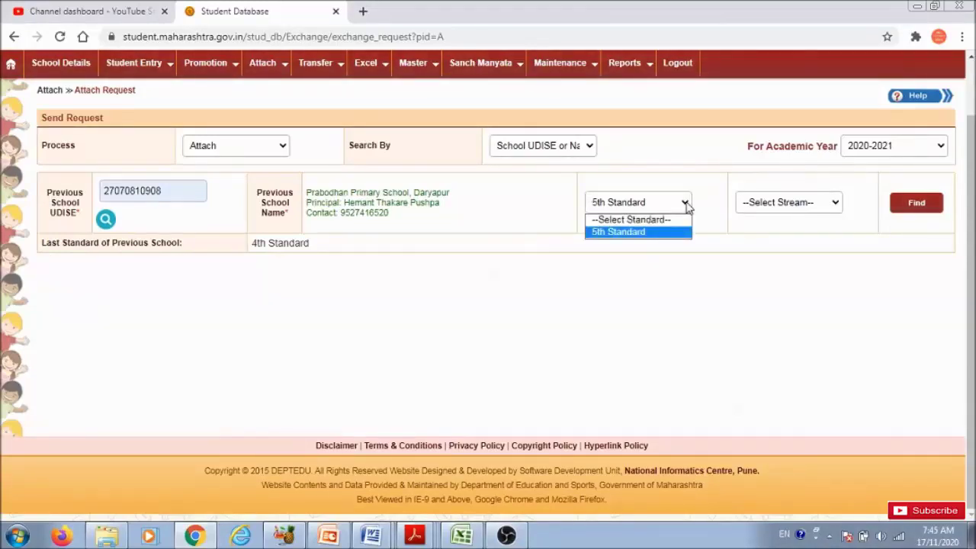
{"action": "left_click", "coordinate": [686, 203]}
{"action": "left_click", "coordinate": [783, 205]}
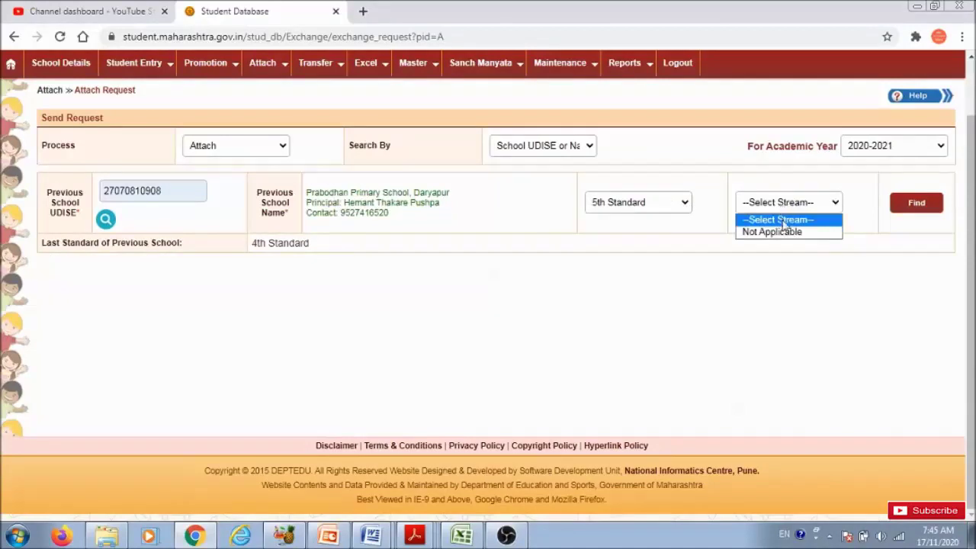
{"action": "left_click", "coordinate": [785, 232]}
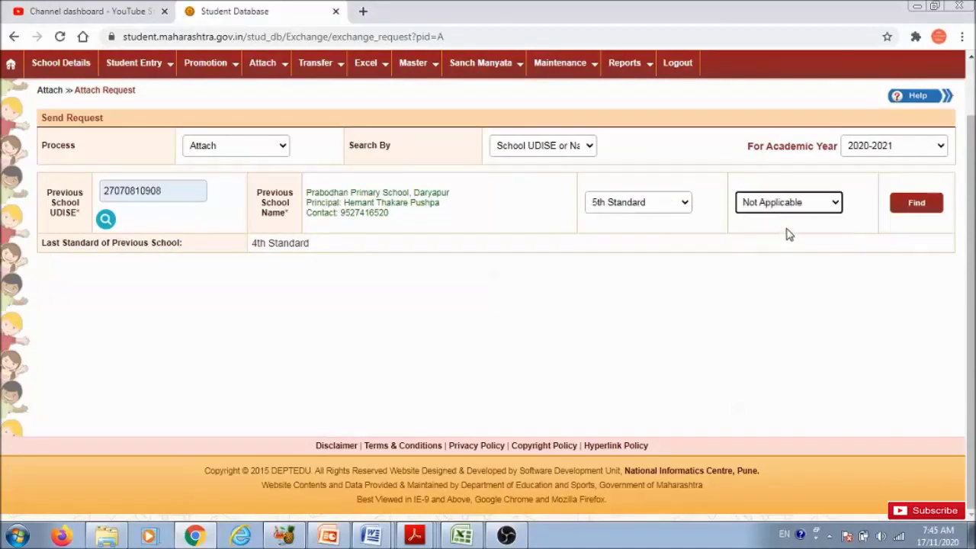
{"action": "left_click", "coordinate": [921, 204]}
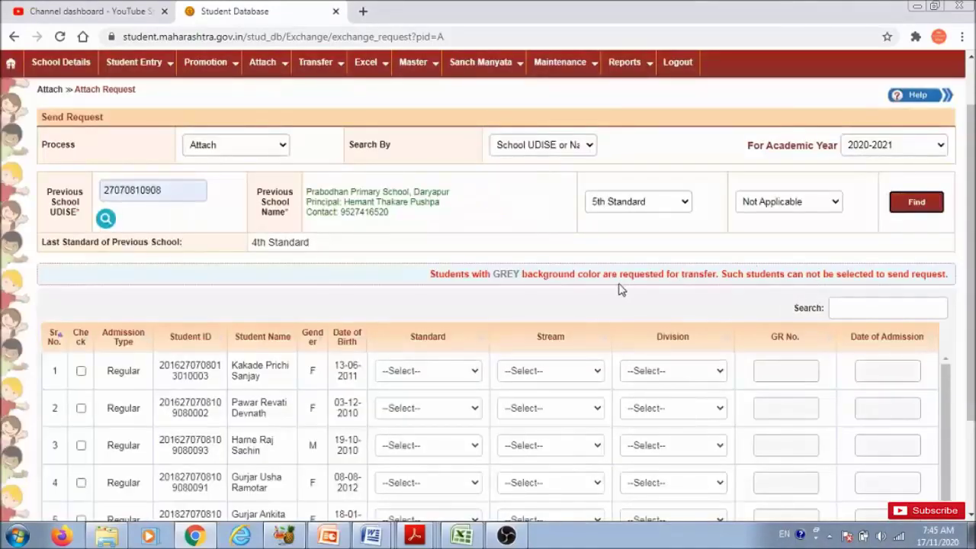
Step: Filter the student list by the student's name and tick the matching row
{"action": "scroll", "coordinate": [619, 288], "scroll_direction": "down", "scroll_amount": 3}
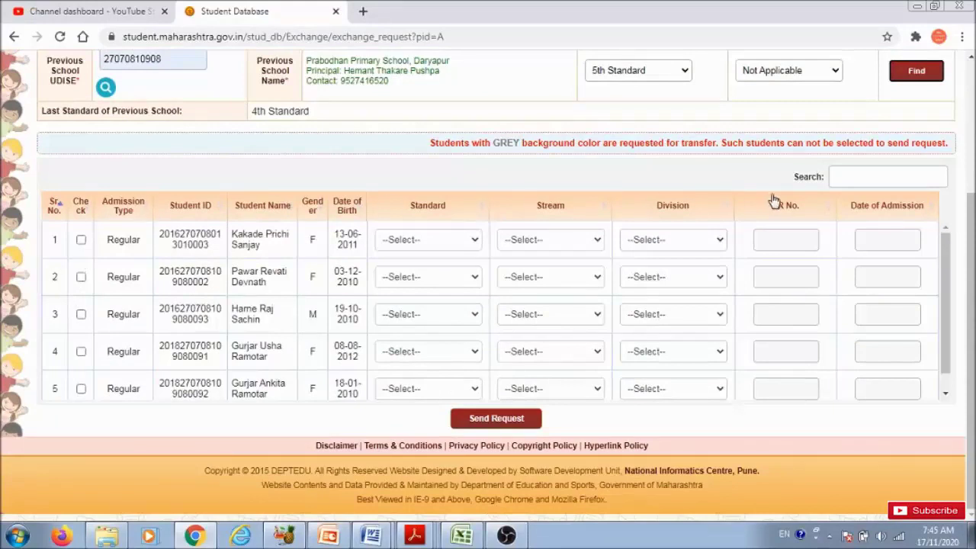
{"action": "left_click", "coordinate": [853, 178]}
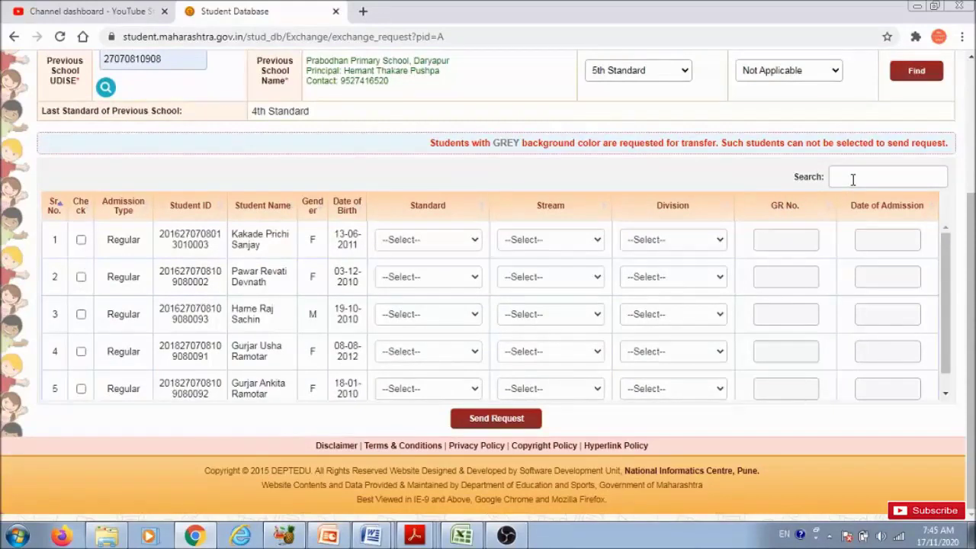
{"action": "type", "text": "ankita"}
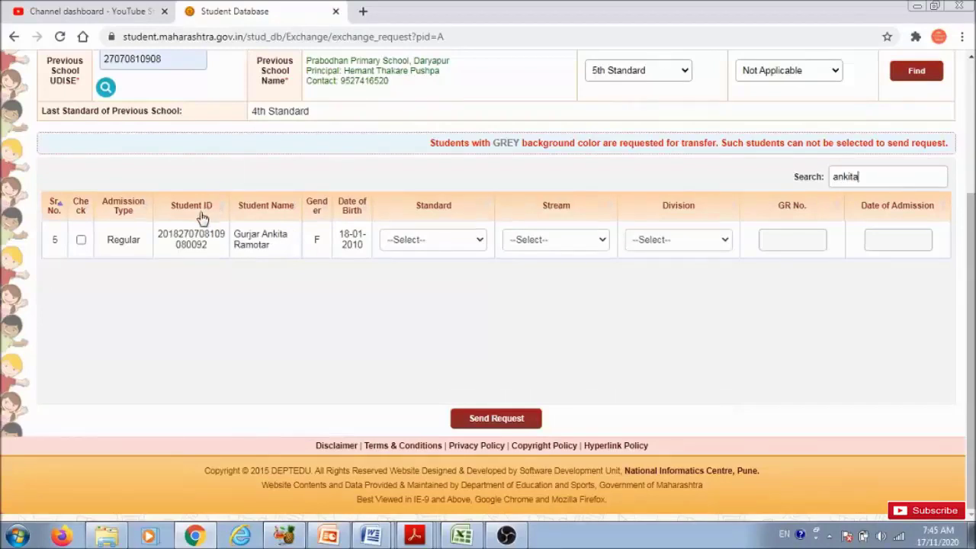
{"action": "left_click", "coordinate": [81, 241]}
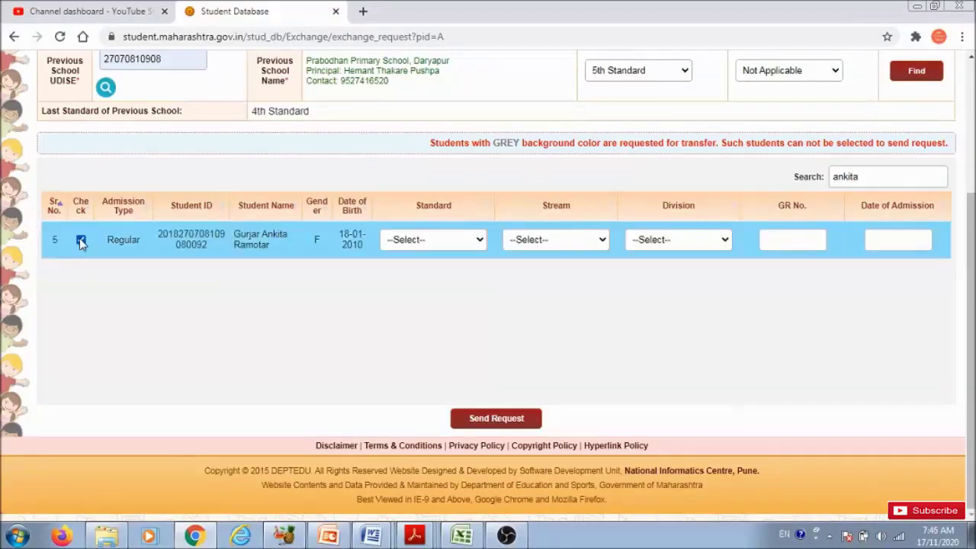
Step: Set the student's row to 5th Standard, stream Not Applicable and Division 1
{"action": "left_click", "coordinate": [480, 241]}
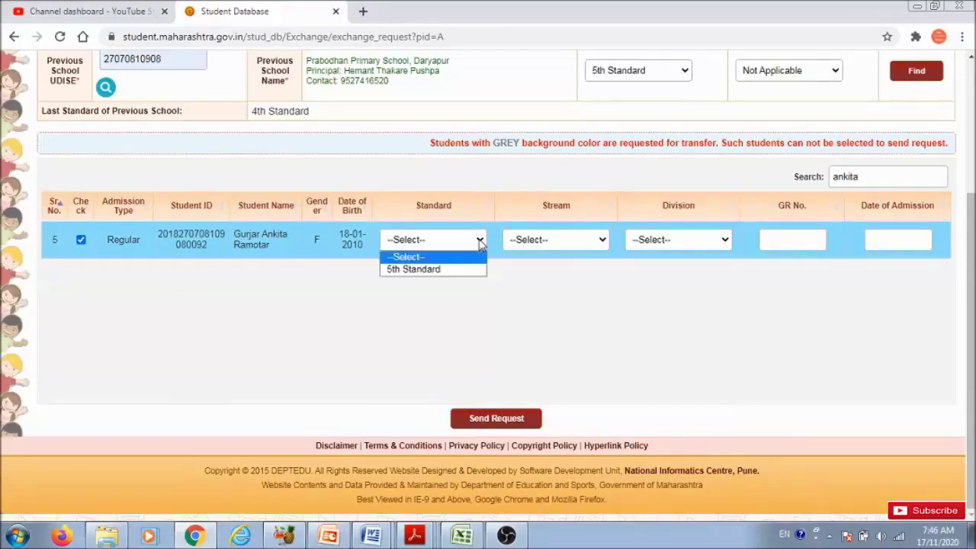
{"action": "left_click", "coordinate": [477, 269]}
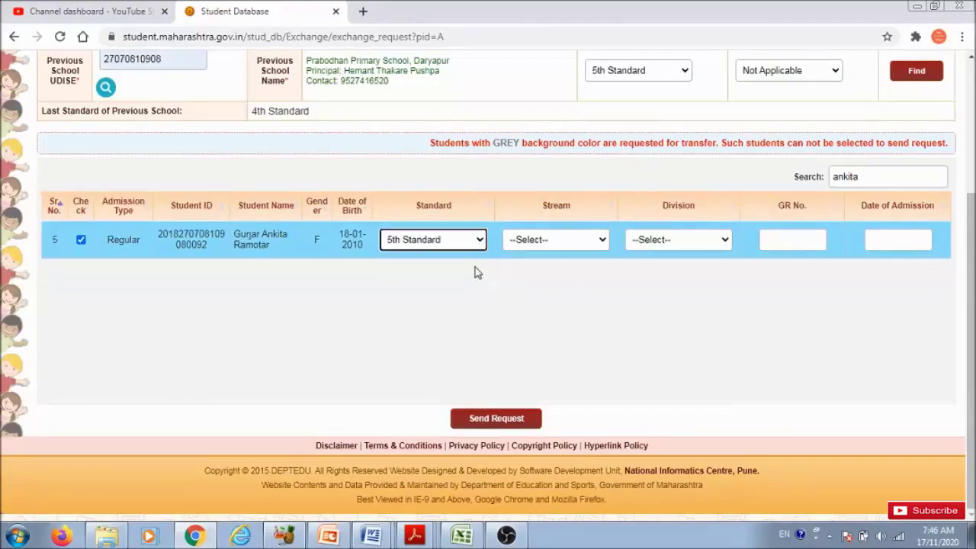
{"action": "left_click", "coordinate": [599, 241]}
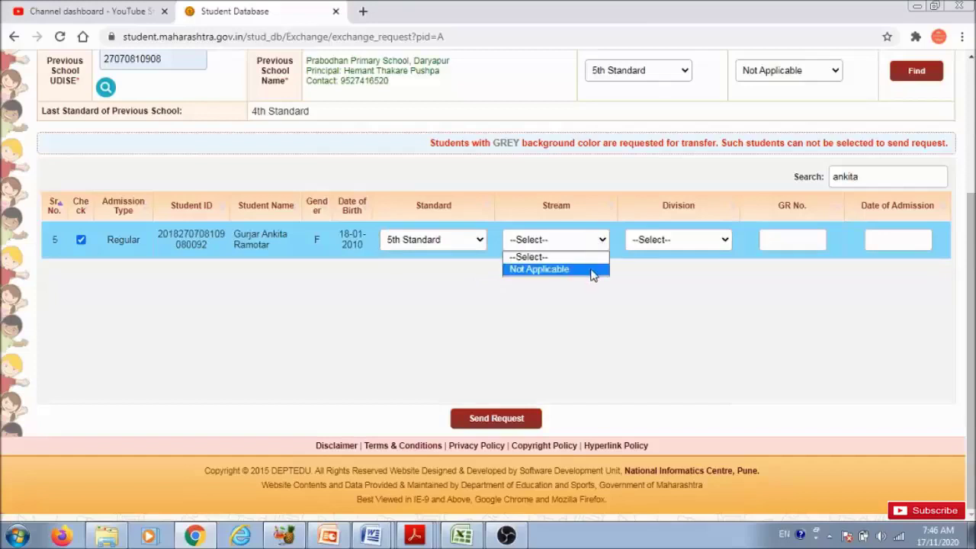
{"action": "left_click", "coordinate": [593, 271]}
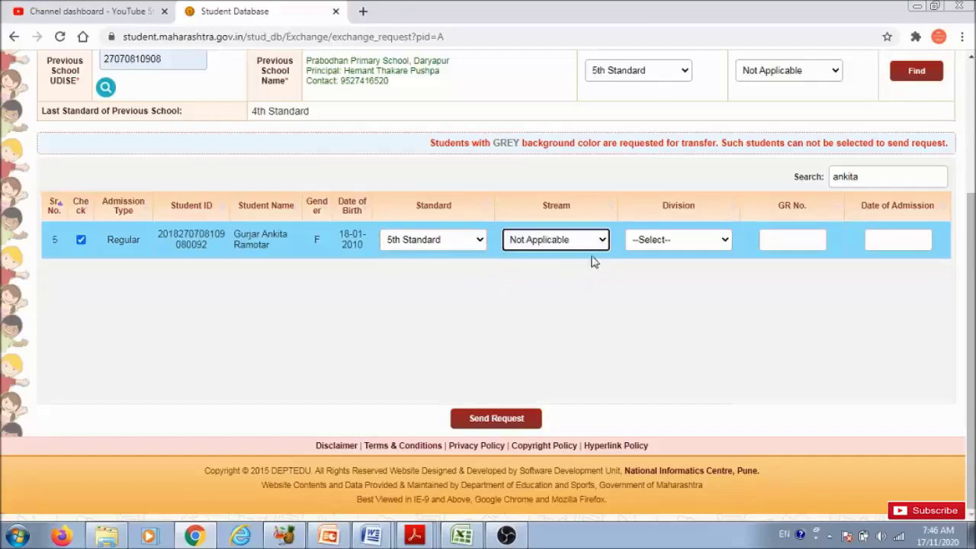
{"action": "left_click", "coordinate": [717, 242]}
{"action": "left_click", "coordinate": [715, 273]}
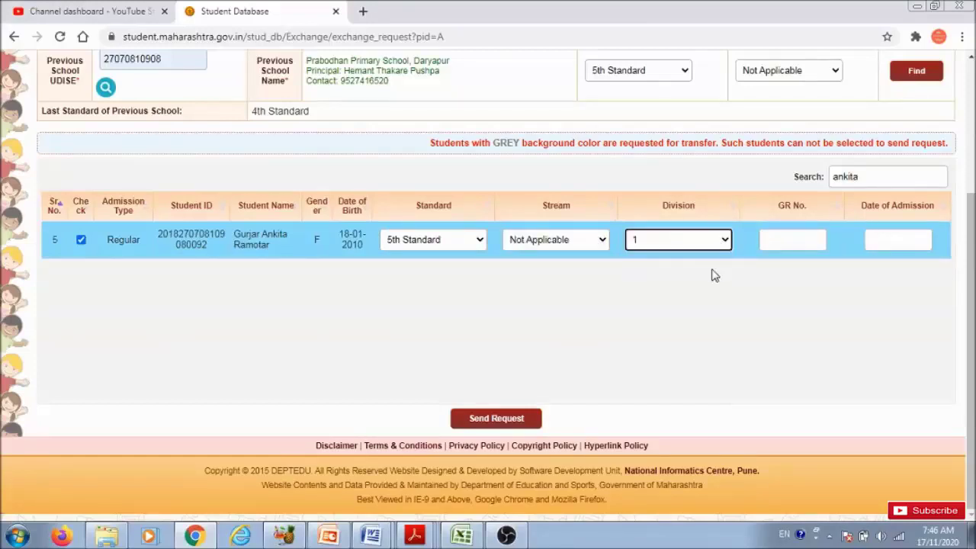
Step: Enter GR No. 4618 for the ticked student
{"action": "left_click", "coordinate": [780, 239]}
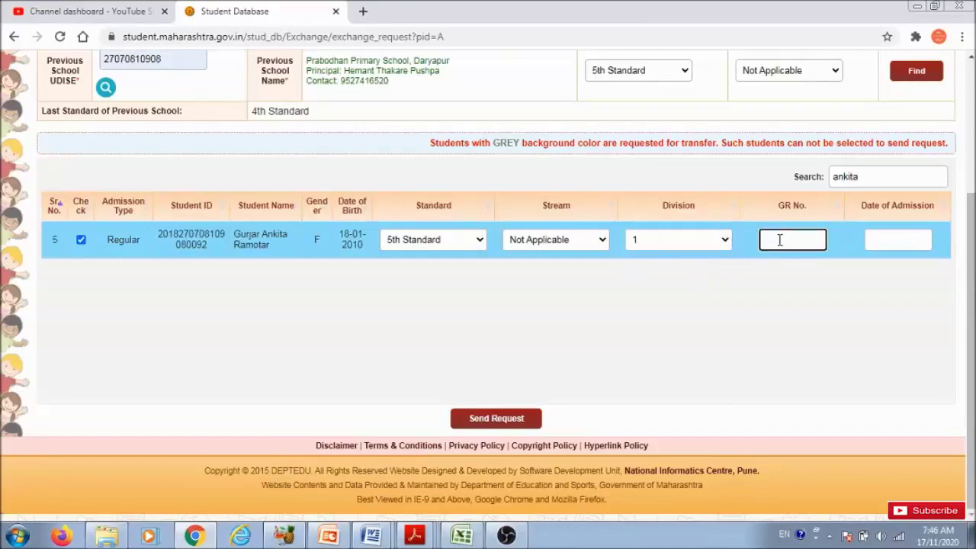
{"action": "type", "text": "4618"}
{"action": "left_click", "coordinate": [919, 239]}
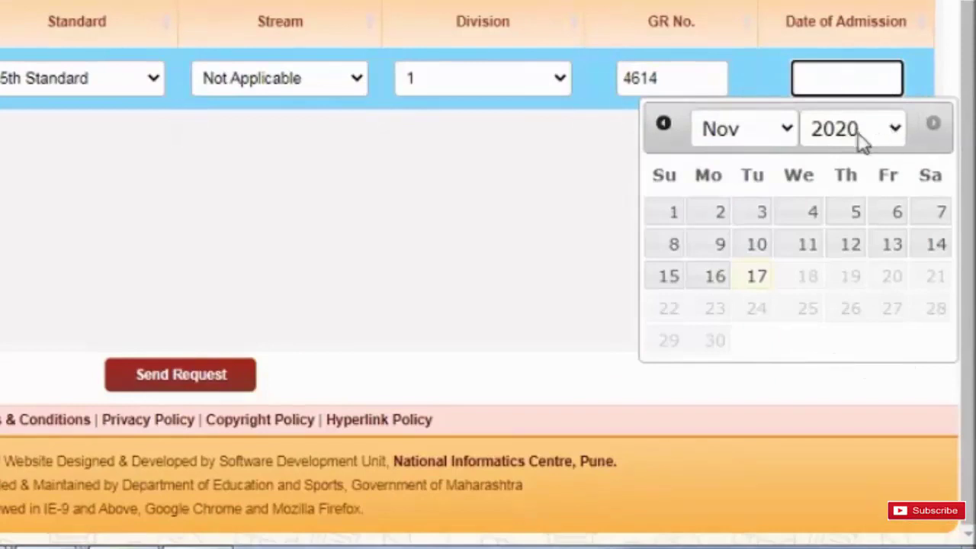
Step: Set the admission date to 26-06-2020 and send the request
{"action": "left_click", "coordinate": [789, 134]}
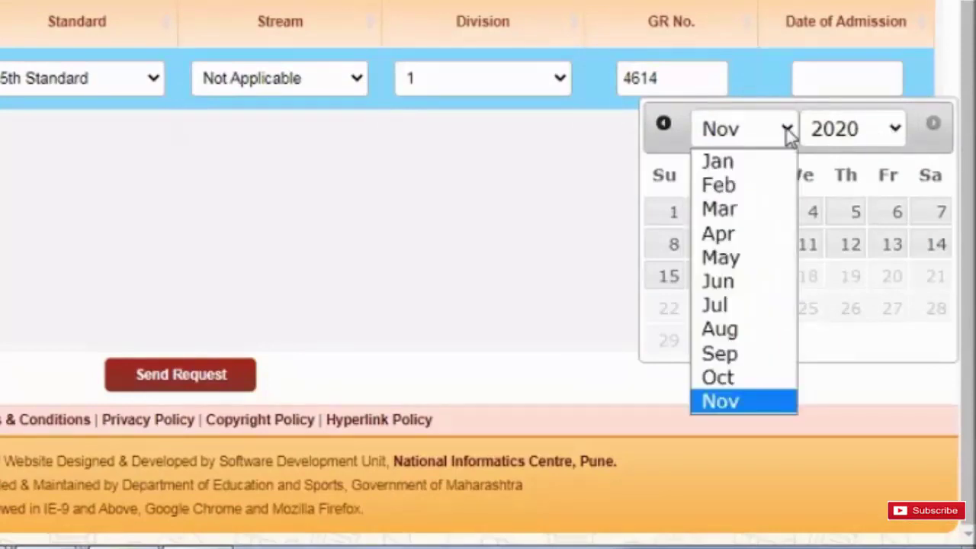
{"action": "left_click", "coordinate": [733, 281]}
{"action": "left_click", "coordinate": [892, 310]}
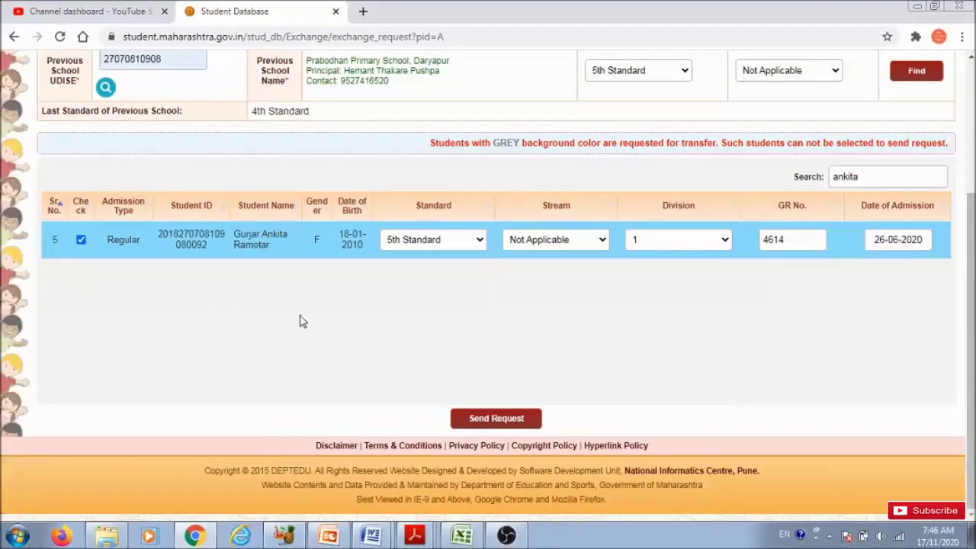
{"action": "left_click", "coordinate": [502, 420]}
{"action": "left_click", "coordinate": [502, 421]}
Step: Scroll to the top of the page and bring up the Transfer menu options
{"action": "scroll", "coordinate": [553, 358], "scroll_direction": "up", "scroll_amount": 2}
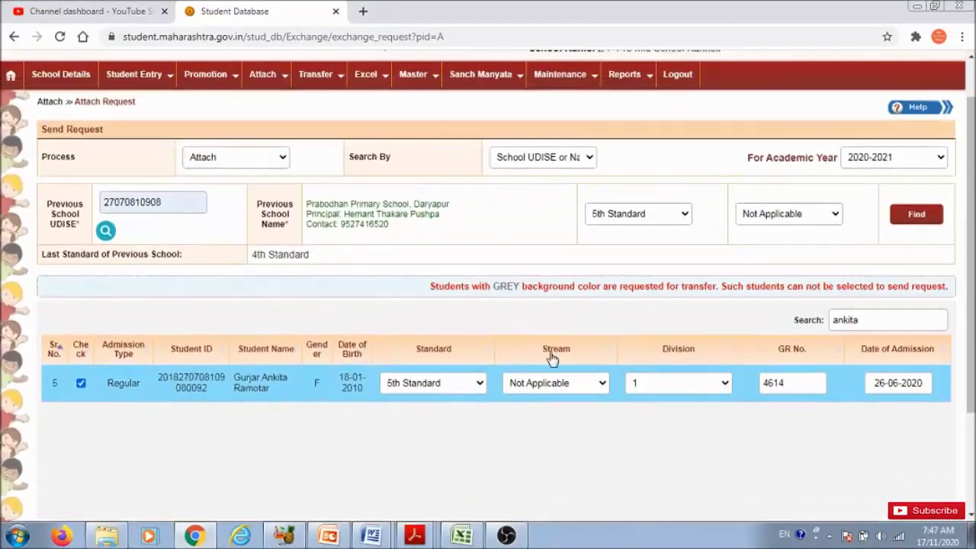
{"action": "scroll", "coordinate": [553, 358], "scroll_direction": "up", "scroll_amount": 1}
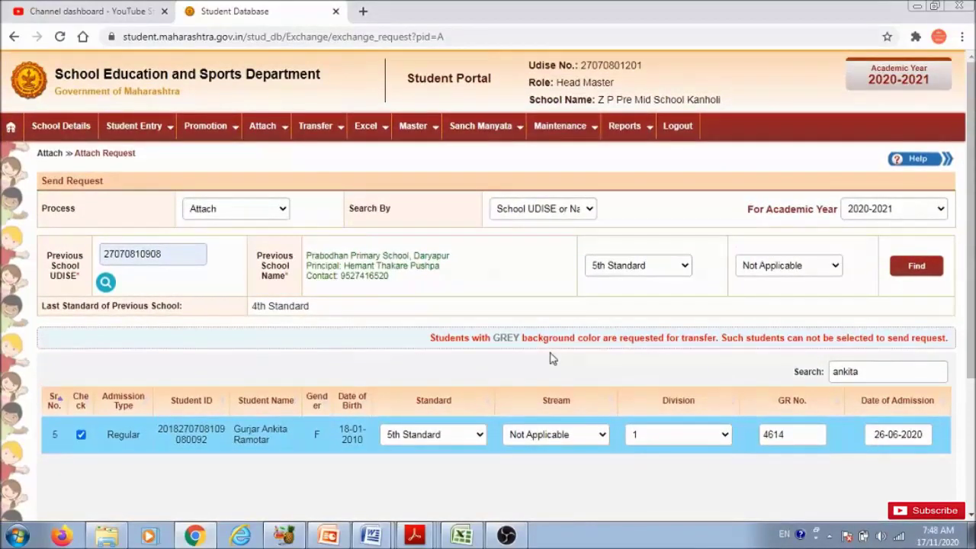
{"action": "mouse_move", "coordinate": [267, 136]}
{"action": "mouse_move", "coordinate": [318, 133]}
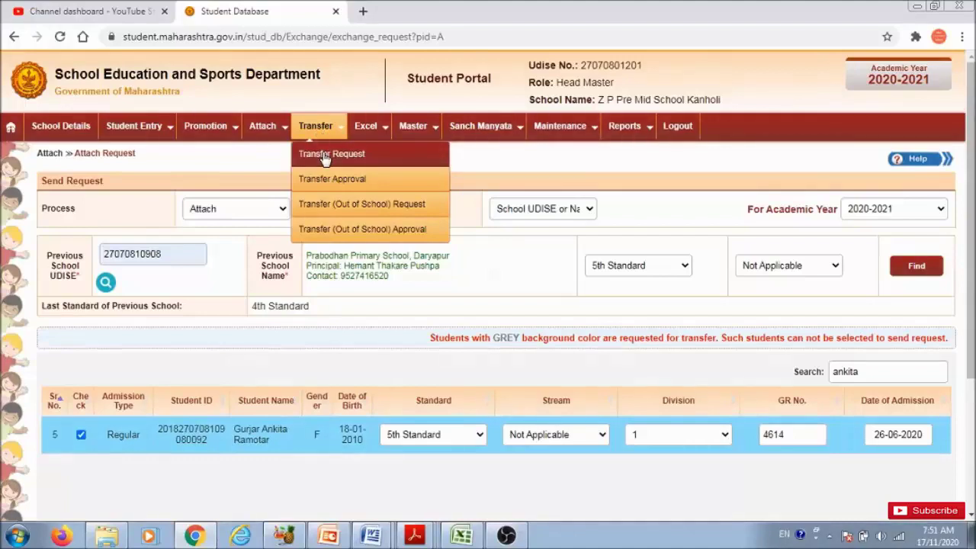
Step: Open the Transfer Request page and set the Process to Transfer
{"action": "left_click", "coordinate": [326, 155]}
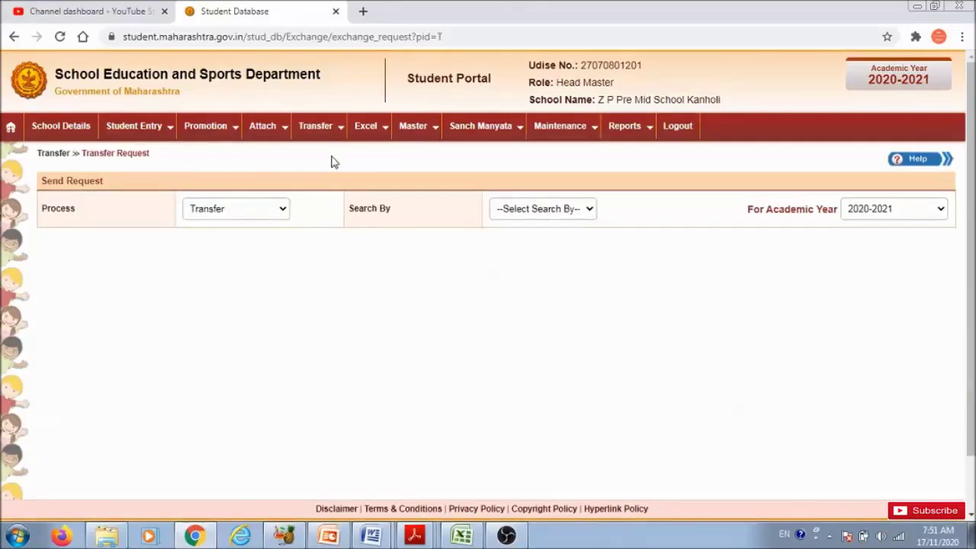
{"action": "left_click", "coordinate": [283, 208]}
{"action": "left_click", "coordinate": [280, 181]}
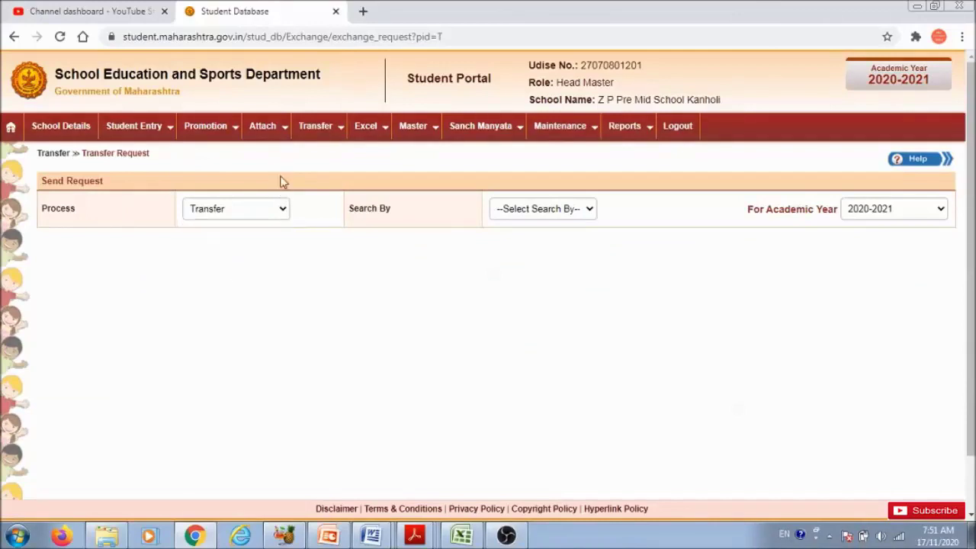
{"action": "left_click", "coordinate": [279, 217]}
{"action": "left_click", "coordinate": [262, 240]}
{"action": "left_click", "coordinate": [276, 214]}
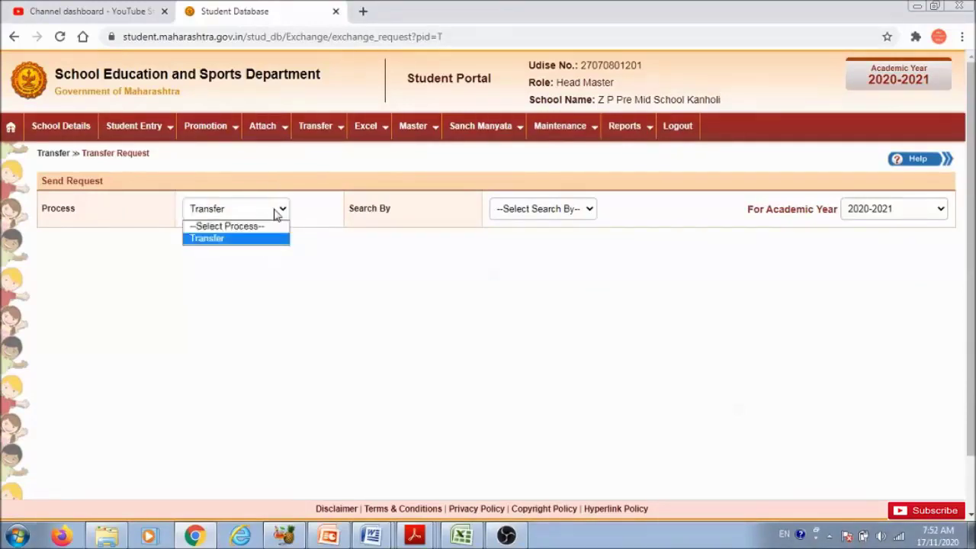
{"action": "left_click", "coordinate": [275, 238]}
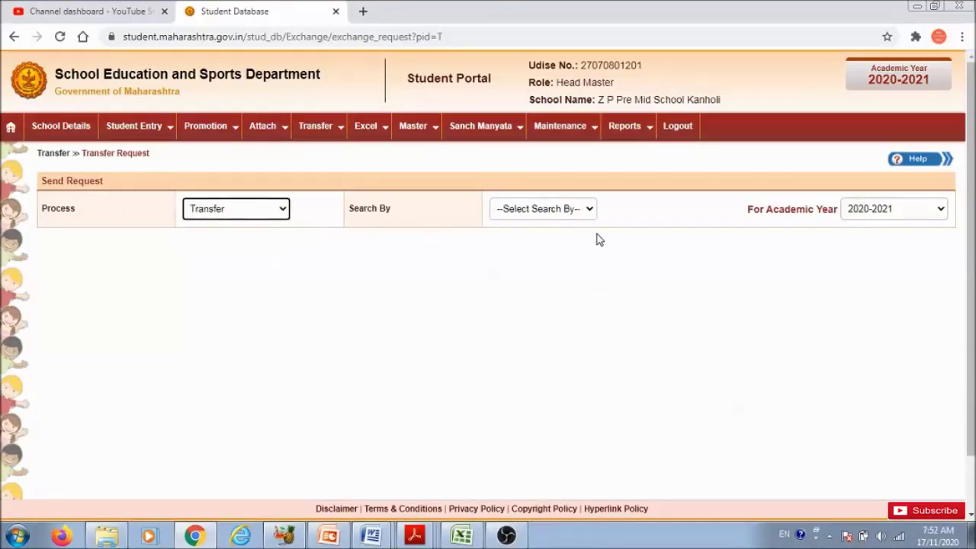
Step: Search by School UDISE or Name with academic year 2020-2021
{"action": "left_click", "coordinate": [588, 210]}
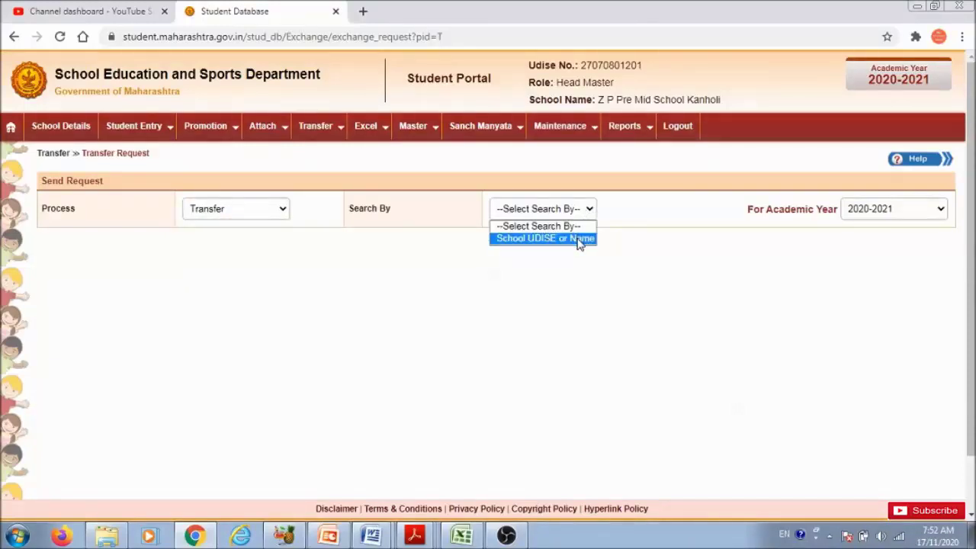
{"action": "left_click", "coordinate": [577, 239]}
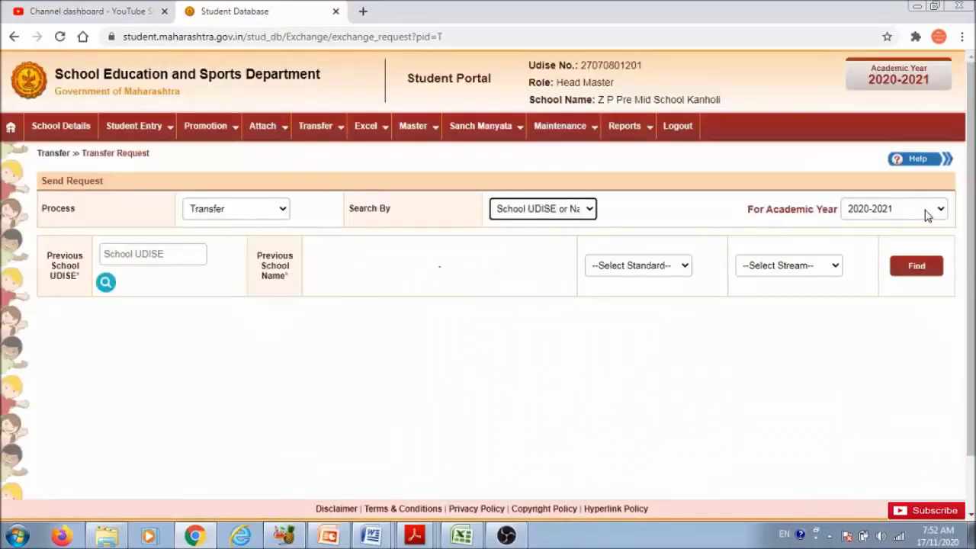
{"action": "left_click", "coordinate": [928, 214]}
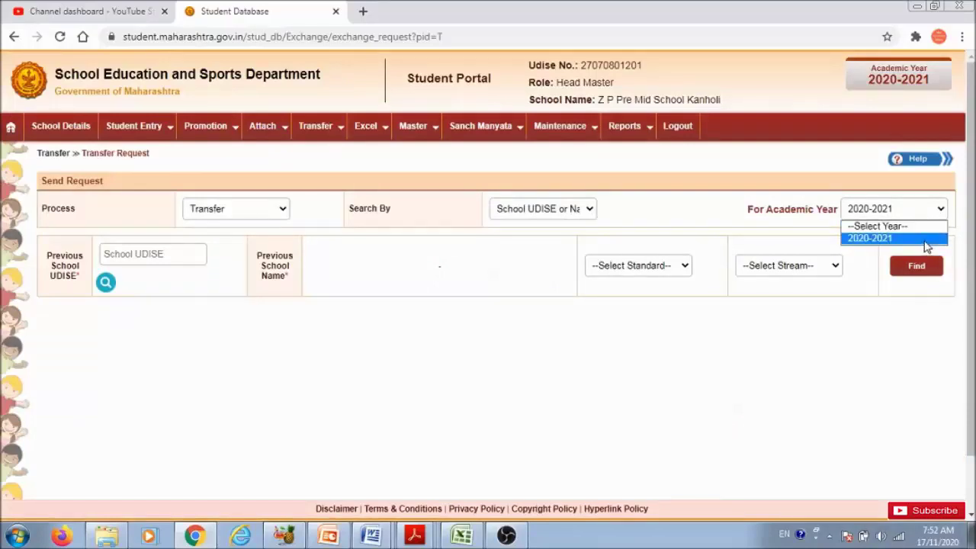
{"action": "left_click", "coordinate": [925, 242]}
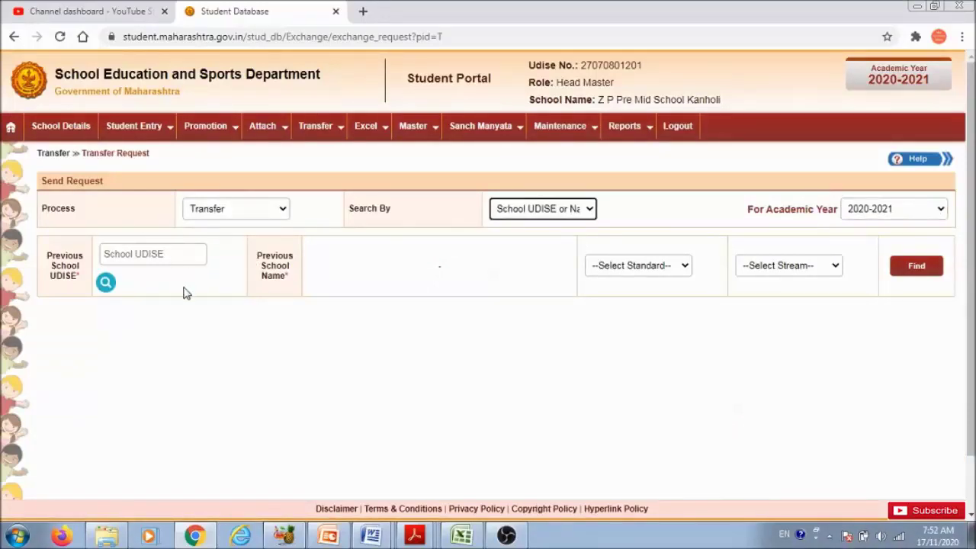
Step: Paste the previous school's UDISE number and look up the school
{"action": "left_click", "coordinate": [153, 257]}
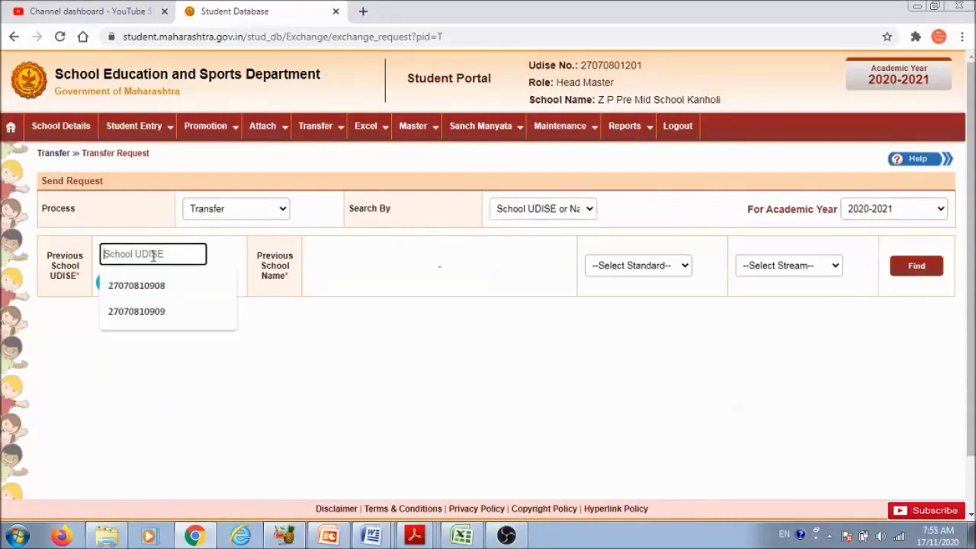
{"action": "key", "text": "ctrl+v"}
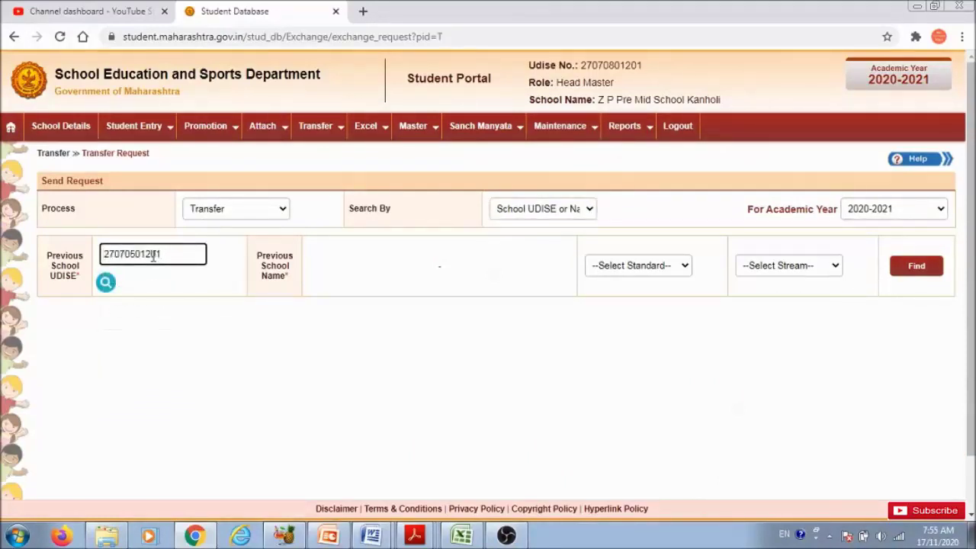
{"action": "left_click", "coordinate": [105, 284]}
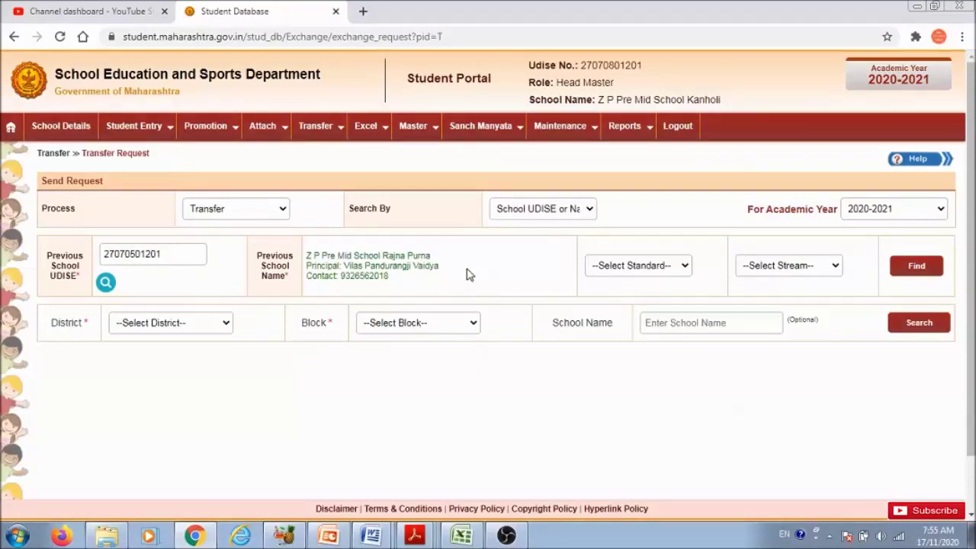
Step: Find the school's un-promoted 2nd Standard students with stream Not Applicable
{"action": "left_click", "coordinate": [681, 267]}
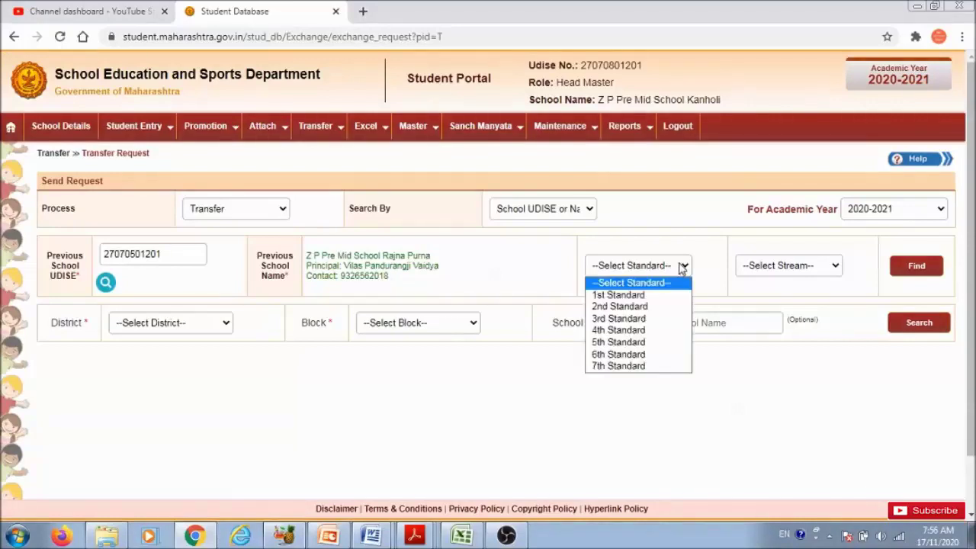
{"action": "left_click", "coordinate": [661, 308]}
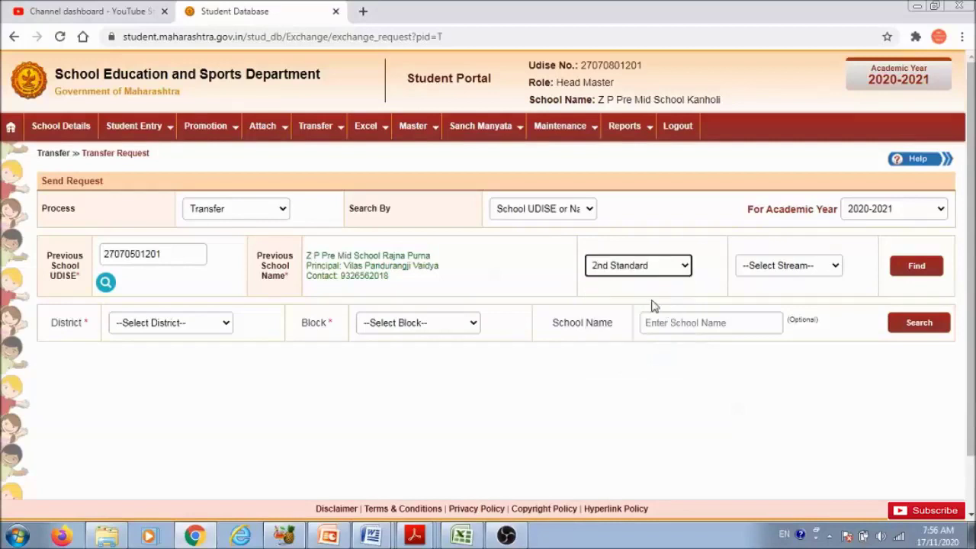
{"action": "left_click", "coordinate": [816, 272]}
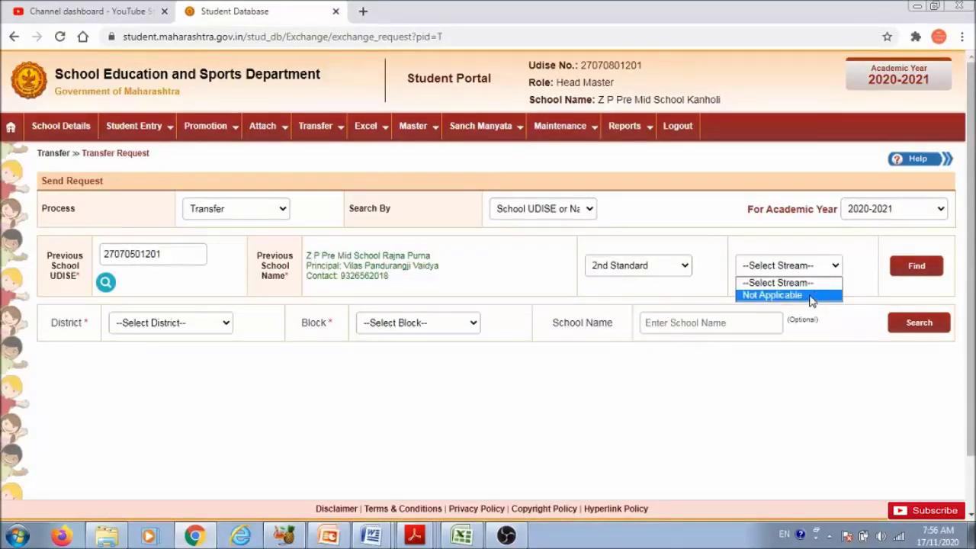
{"action": "left_click", "coordinate": [812, 298]}
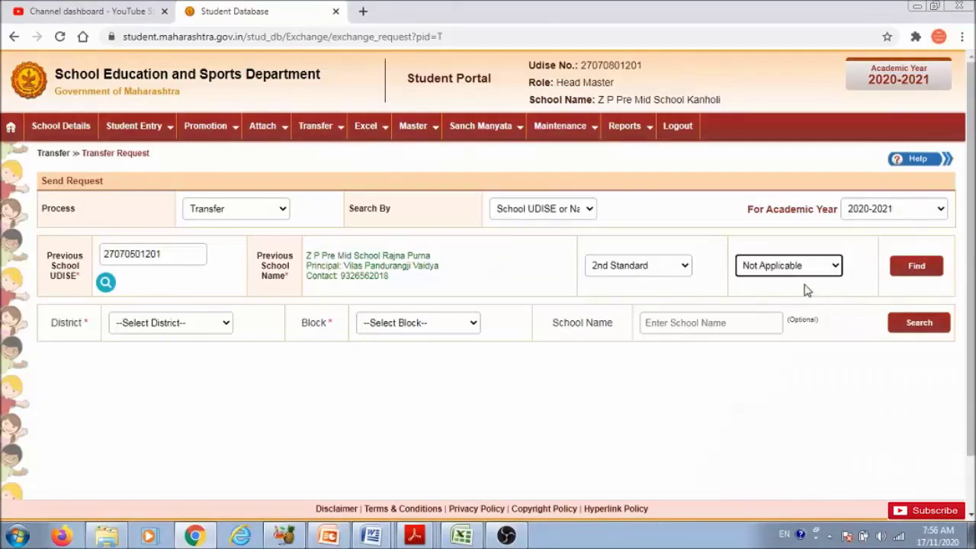
{"action": "left_click", "coordinate": [918, 272]}
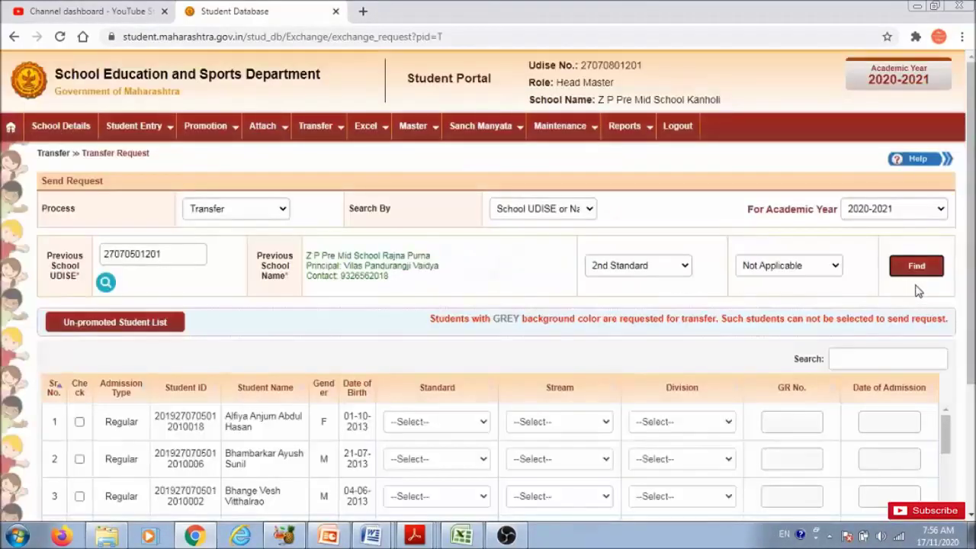
Step: Filter the student table by the student's first name, leaving only row 5
{"action": "scroll", "coordinate": [644, 287], "scroll_direction": "down", "scroll_amount": 3}
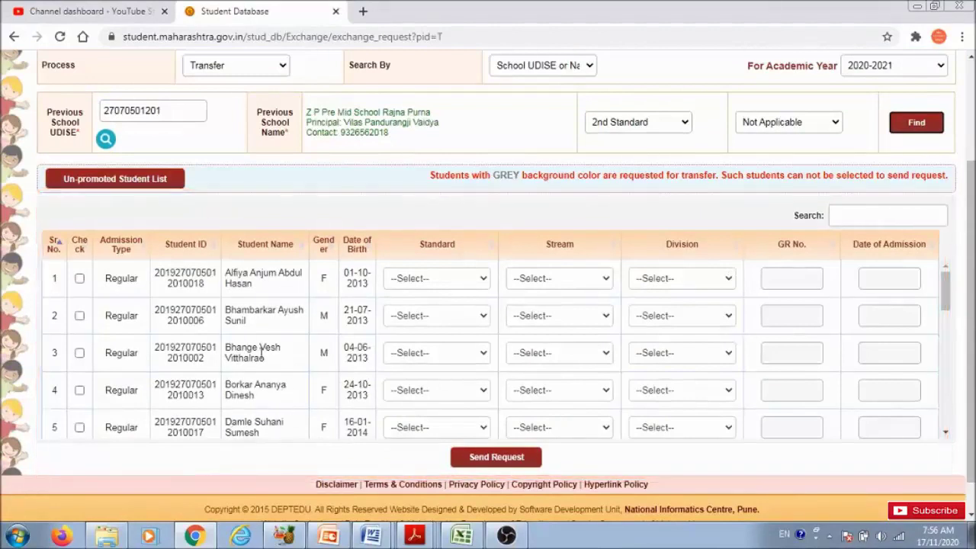
{"action": "left_click", "coordinate": [862, 216]}
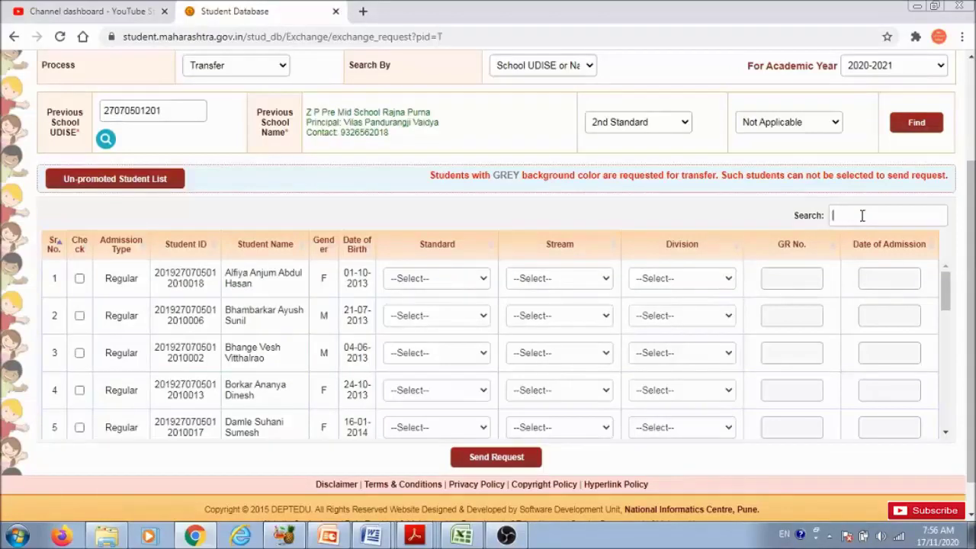
{"action": "type", "text": "suhani"}
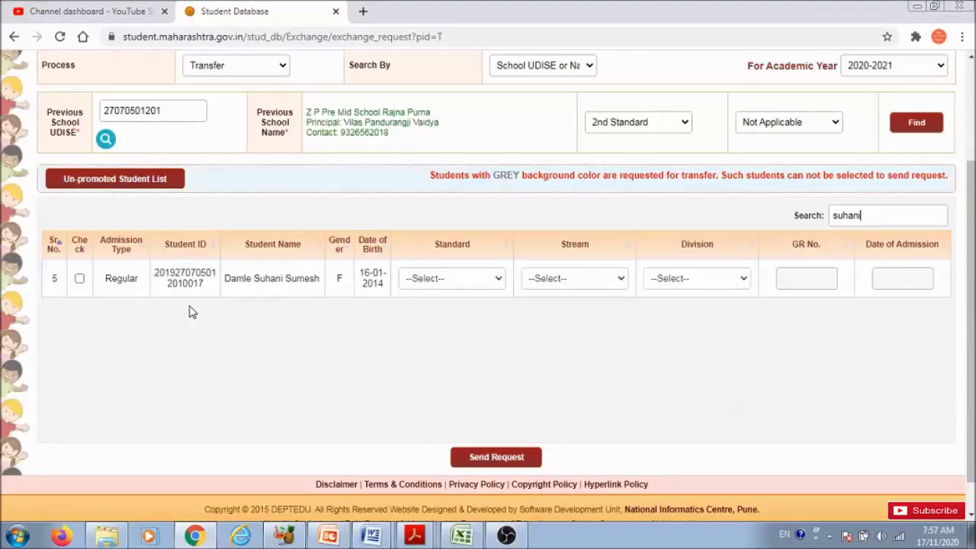
Step: Tick row 5 and set 2nd Standard, stream Not Applicable, Division 1
{"action": "left_click", "coordinate": [79, 279]}
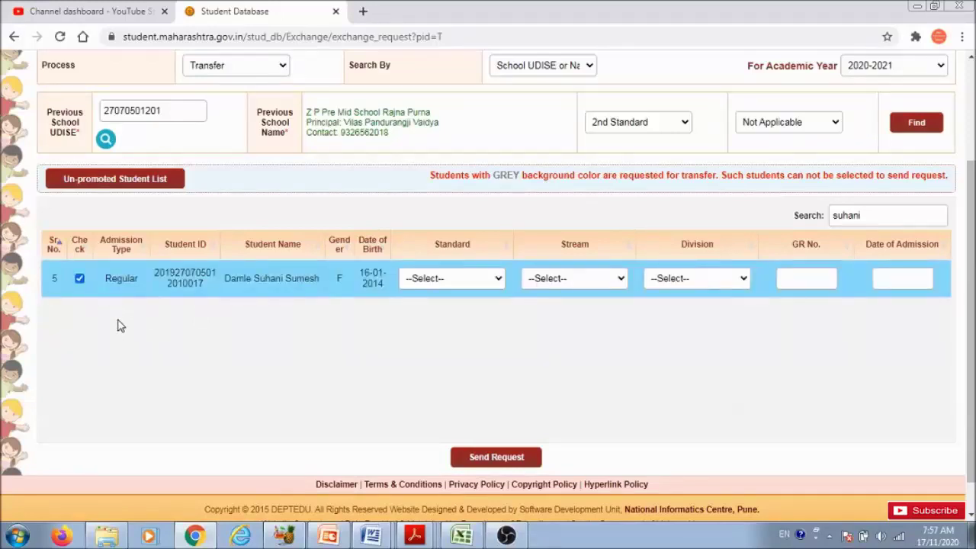
{"action": "left_click", "coordinate": [495, 279]}
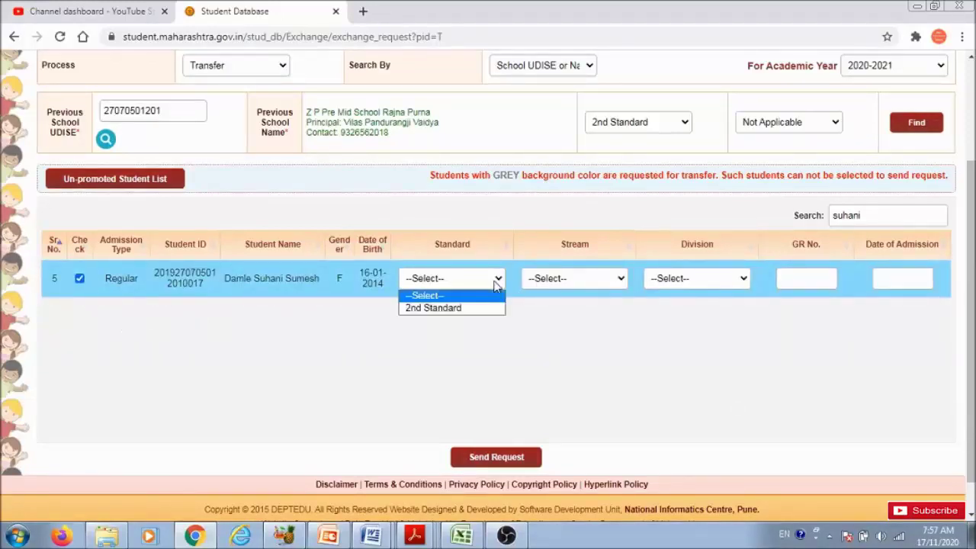
{"action": "left_click", "coordinate": [497, 308]}
{"action": "left_click", "coordinate": [603, 286]}
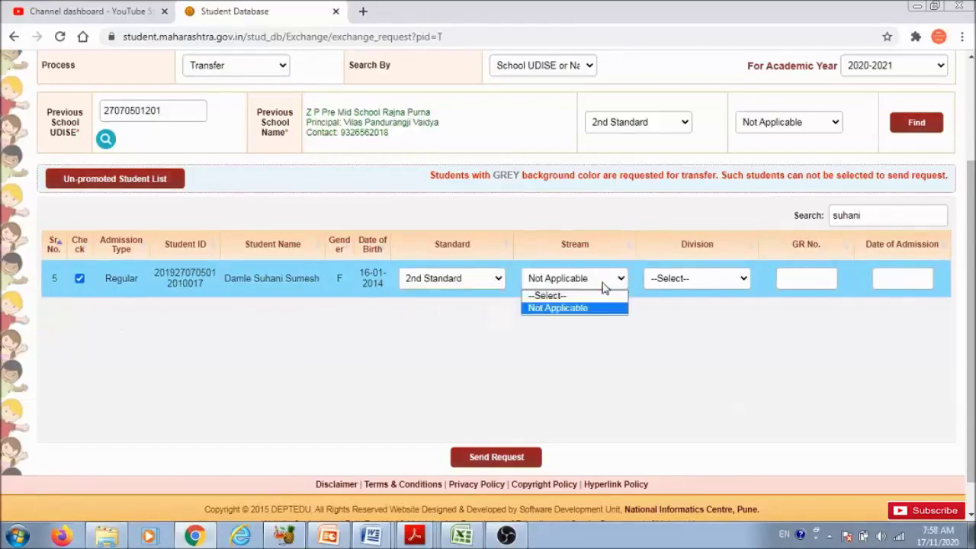
{"action": "left_click", "coordinate": [591, 308]}
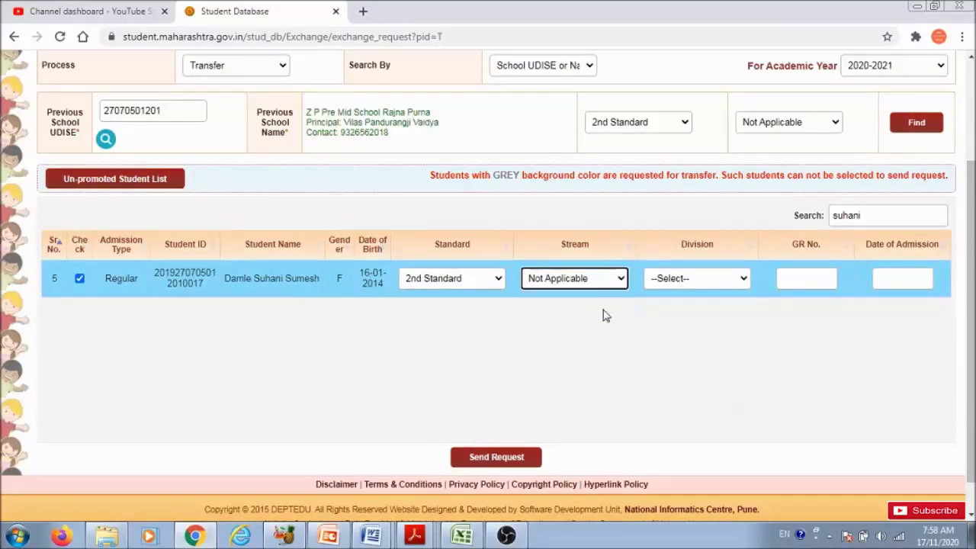
{"action": "left_click", "coordinate": [731, 287]}
{"action": "left_click", "coordinate": [730, 307]}
Step: Enter the student's GR number and set admission date 02-11-2020
{"action": "left_click", "coordinate": [815, 280]}
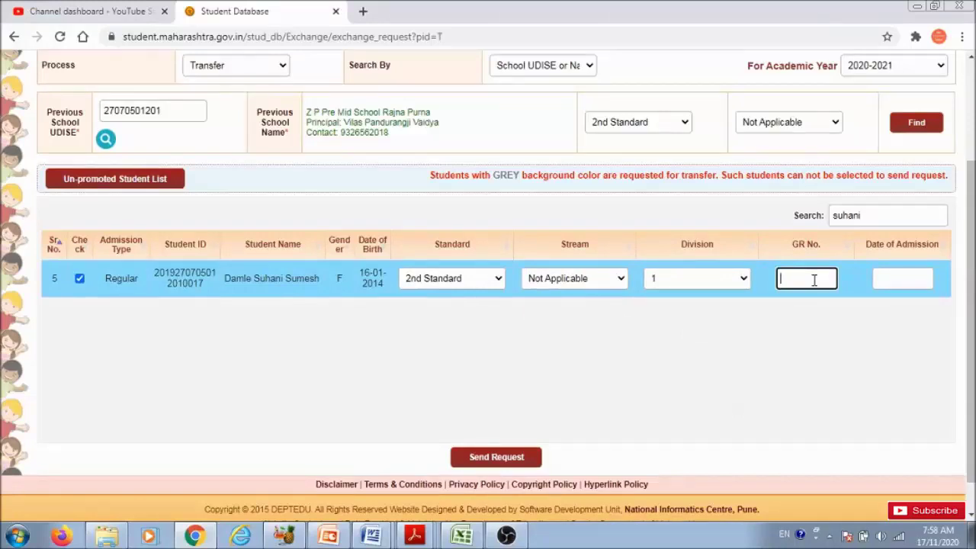
{"action": "type", "text": "2443"}
{"action": "left_click", "coordinate": [917, 279]}
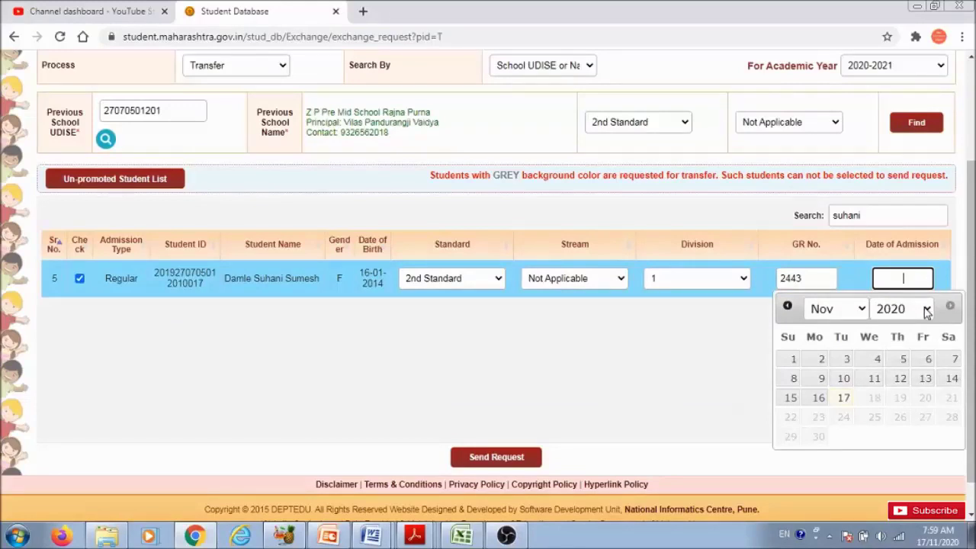
{"action": "left_click", "coordinate": [862, 310]}
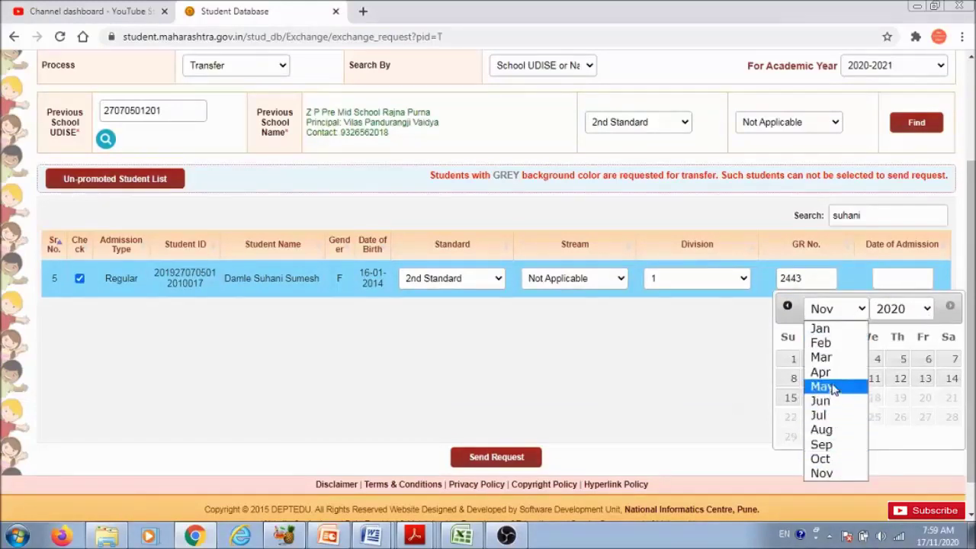
{"action": "left_click", "coordinate": [839, 473]}
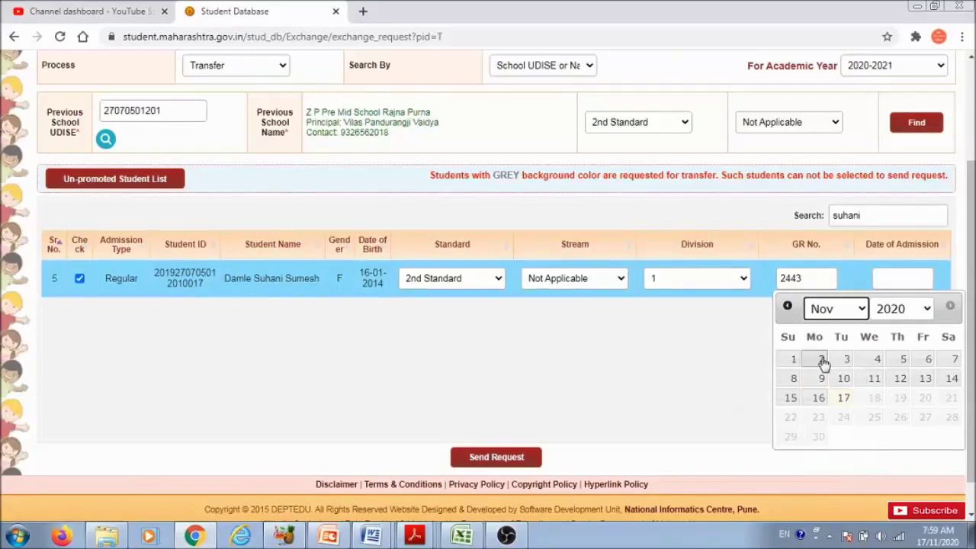
{"action": "left_click", "coordinate": [824, 364]}
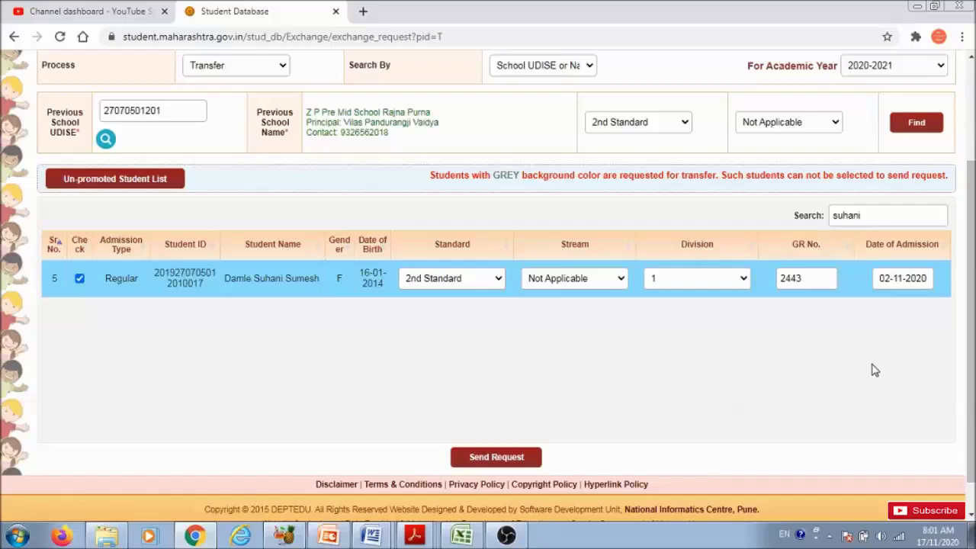
Step: Send the transfer request for the ticked student and confirm both alerts
{"action": "left_click", "coordinate": [496, 462]}
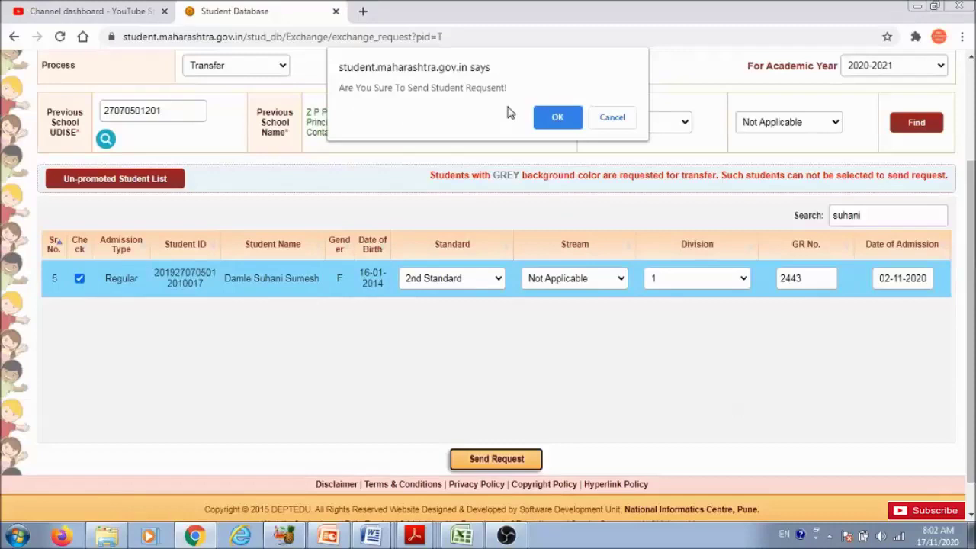
{"action": "left_click", "coordinate": [555, 122]}
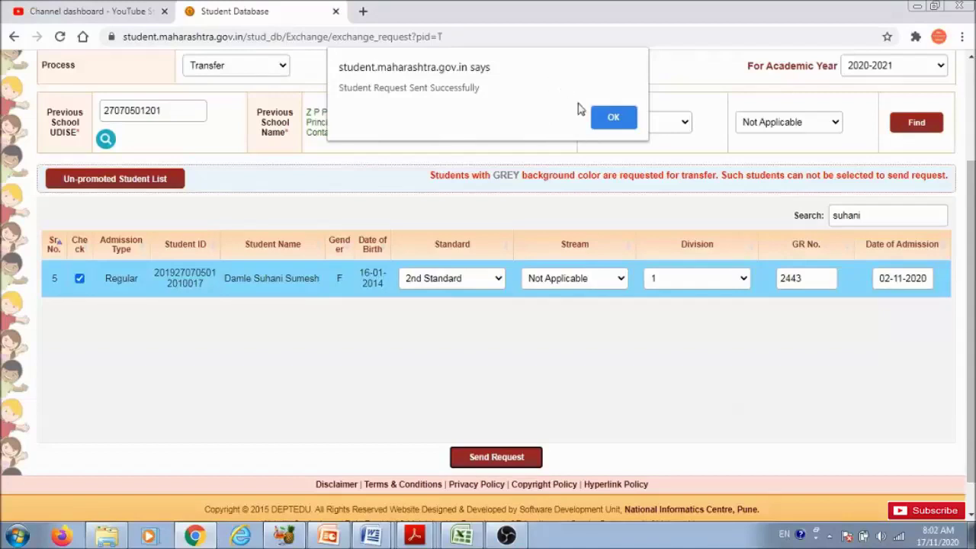
{"action": "left_click", "coordinate": [604, 117]}
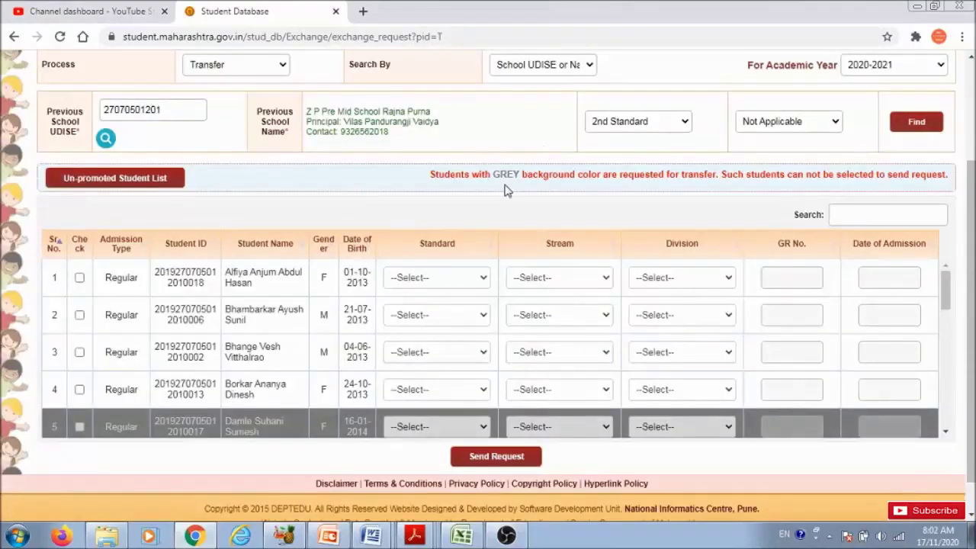
Step: Scroll back to the top of the page and show the Transfer menu options
{"action": "scroll", "coordinate": [488, 297], "scroll_direction": "down", "scroll_amount": 2}
{"action": "scroll", "coordinate": [480, 307], "scroll_direction": "up", "scroll_amount": 1}
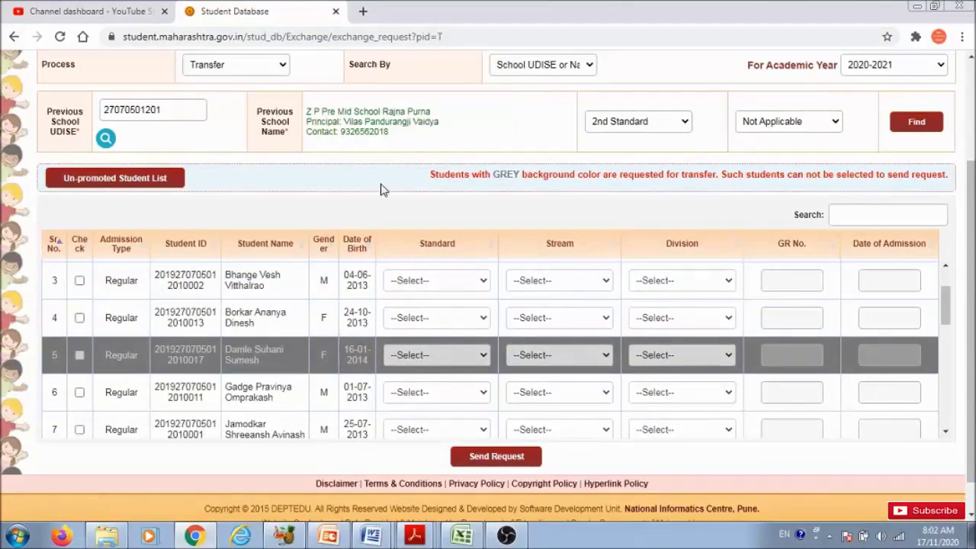
{"action": "scroll", "coordinate": [381, 183], "scroll_direction": "up", "scroll_amount": 1}
{"action": "scroll", "coordinate": [384, 181], "scroll_direction": "up", "scroll_amount": 1}
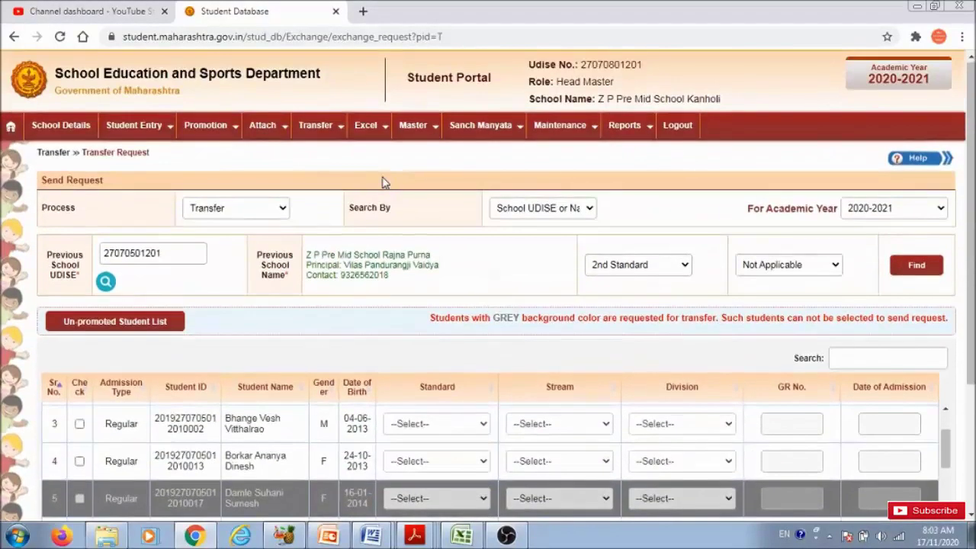
{"action": "scroll", "coordinate": [383, 183], "scroll_direction": "up", "scroll_amount": 1}
{"action": "mouse_move", "coordinate": [321, 128]}
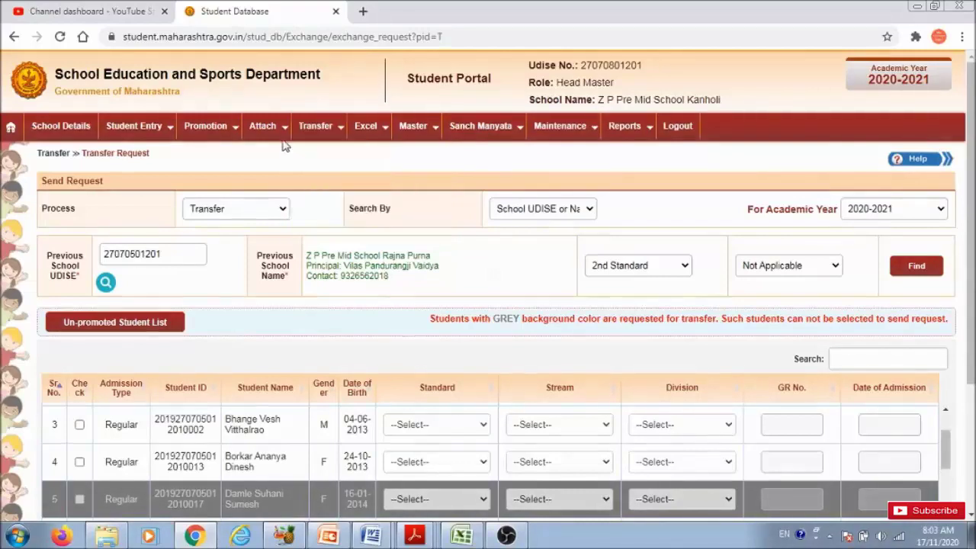
{"action": "mouse_move", "coordinate": [267, 128]}
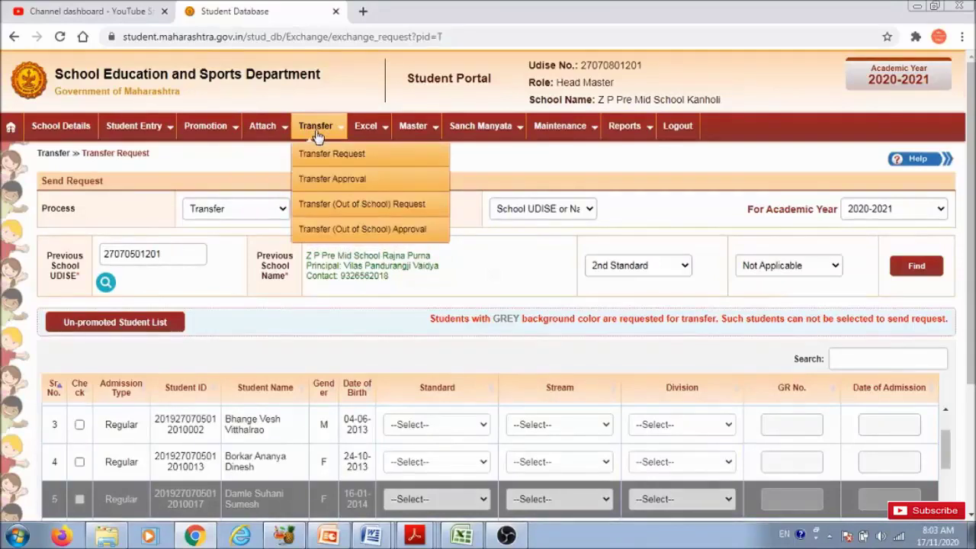